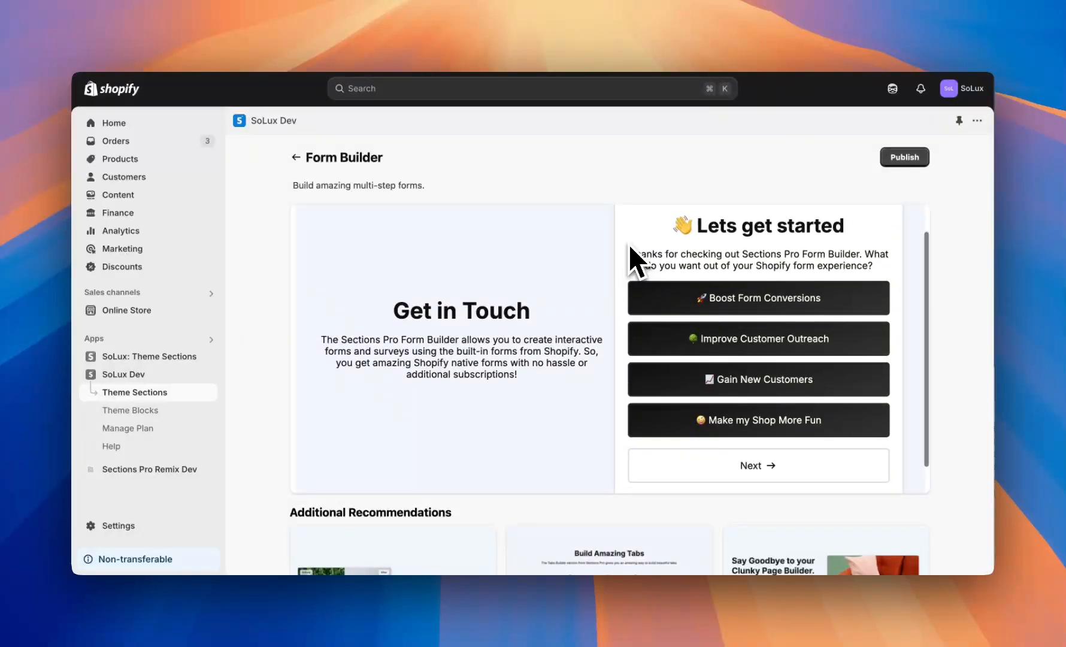
Scroll through the contact form code example on the 'Add a contact form to your theme' docs page.
{"action": "scroll", "coordinate": [650, 305], "scroll_direction": "up", "scroll_amount": 2}
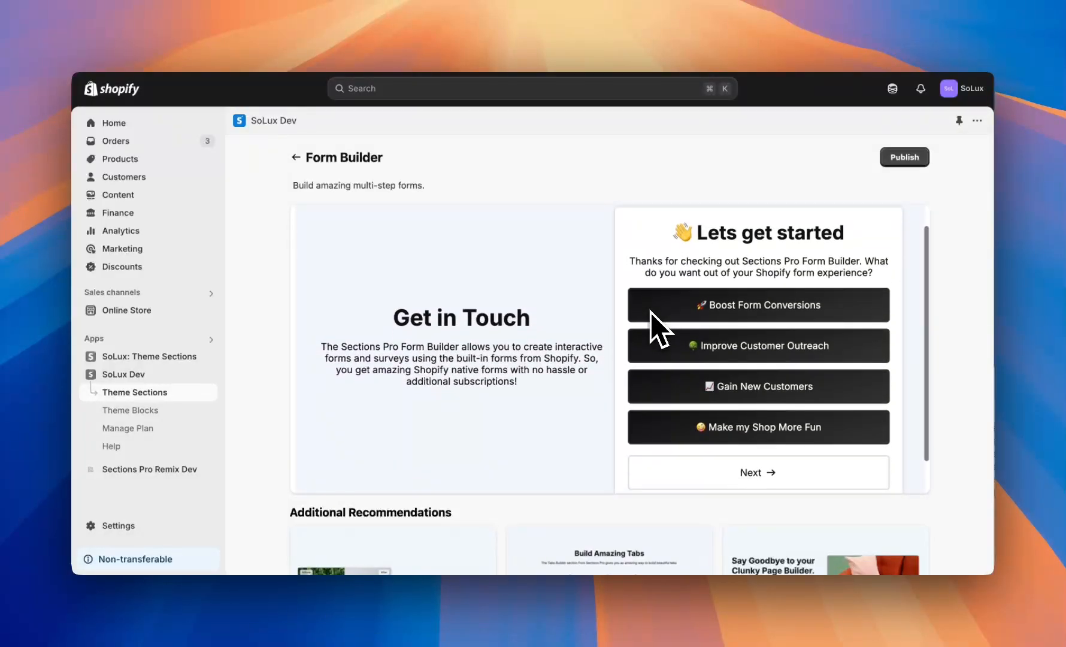
{"action": "scroll", "coordinate": [651, 308], "scroll_direction": "down", "scroll_amount": 2}
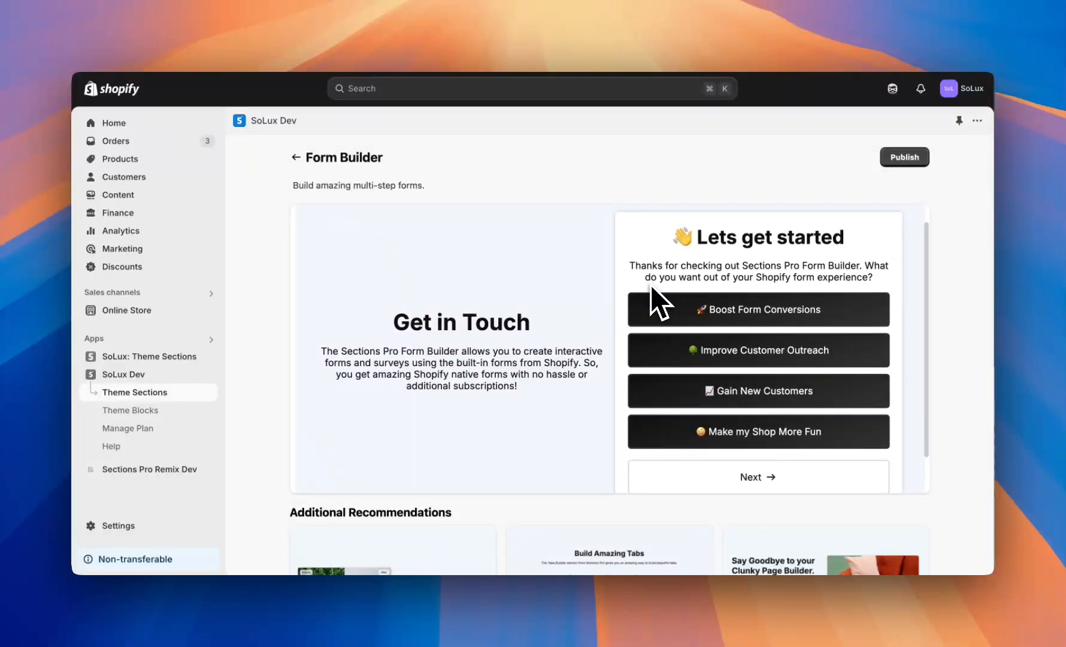
{"action": "scroll", "coordinate": [651, 266], "scroll_direction": "down", "scroll_amount": 2}
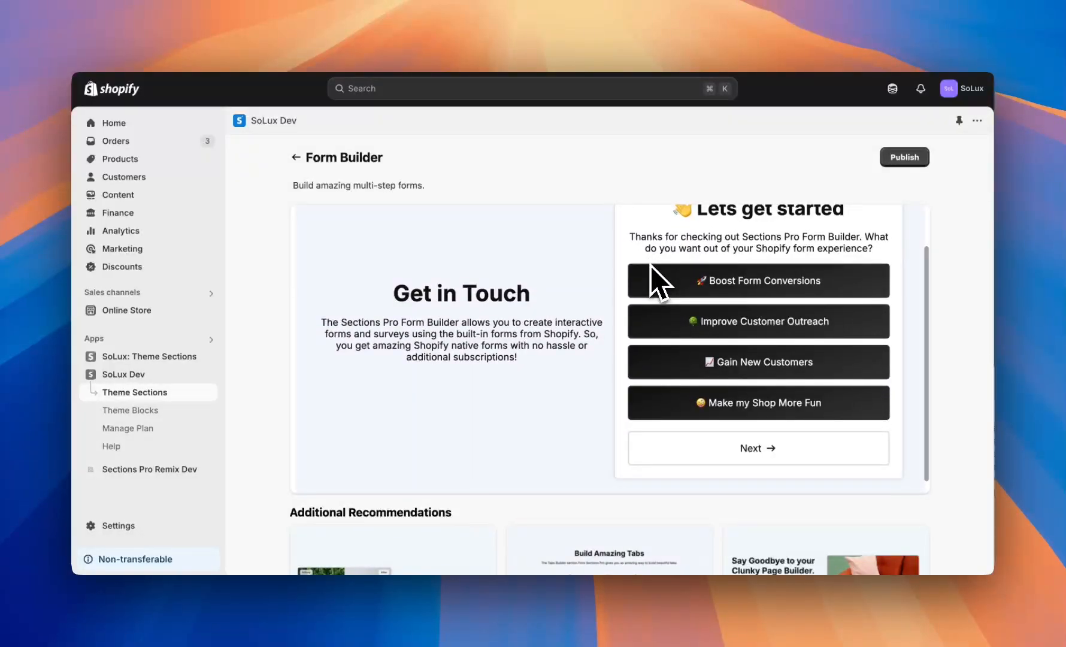
{"action": "scroll", "coordinate": [653, 273], "scroll_direction": "up", "scroll_amount": 2}
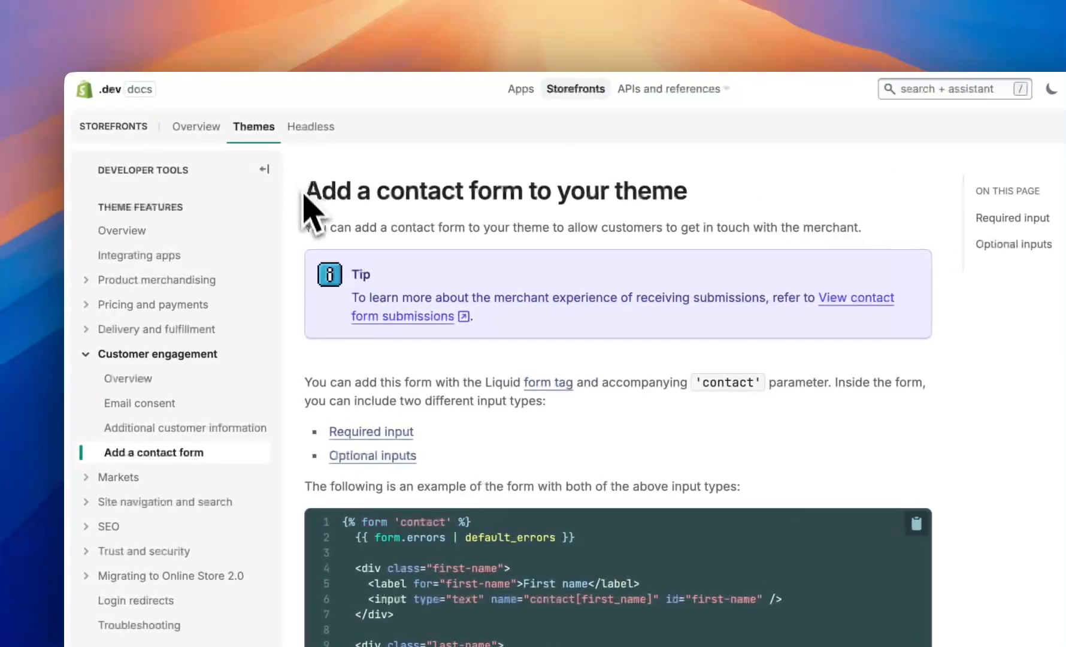
{"action": "scroll", "coordinate": [237, 237], "scroll_direction": "down", "scroll_amount": 1}
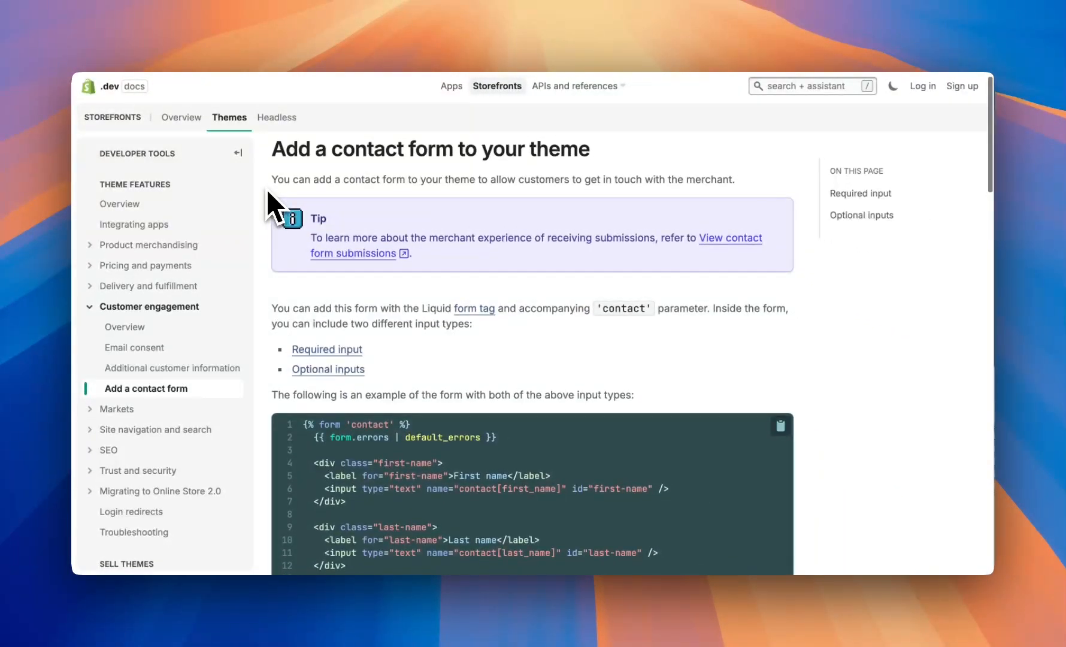
{"action": "scroll", "coordinate": [267, 189], "scroll_direction": "down", "scroll_amount": 5}
{"action": "scroll", "coordinate": [266, 189], "scroll_direction": "up", "scroll_amount": 5}
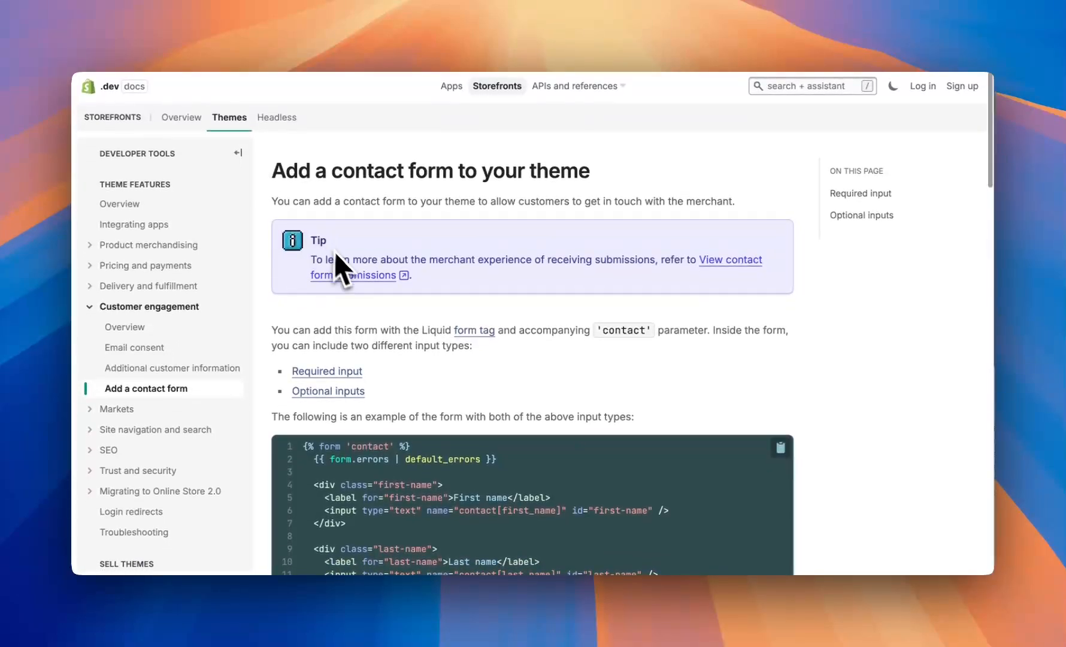
{"action": "scroll", "coordinate": [406, 324], "scroll_direction": "down", "scroll_amount": 5}
{"action": "scroll", "coordinate": [430, 353], "scroll_direction": "down", "scroll_amount": 3}
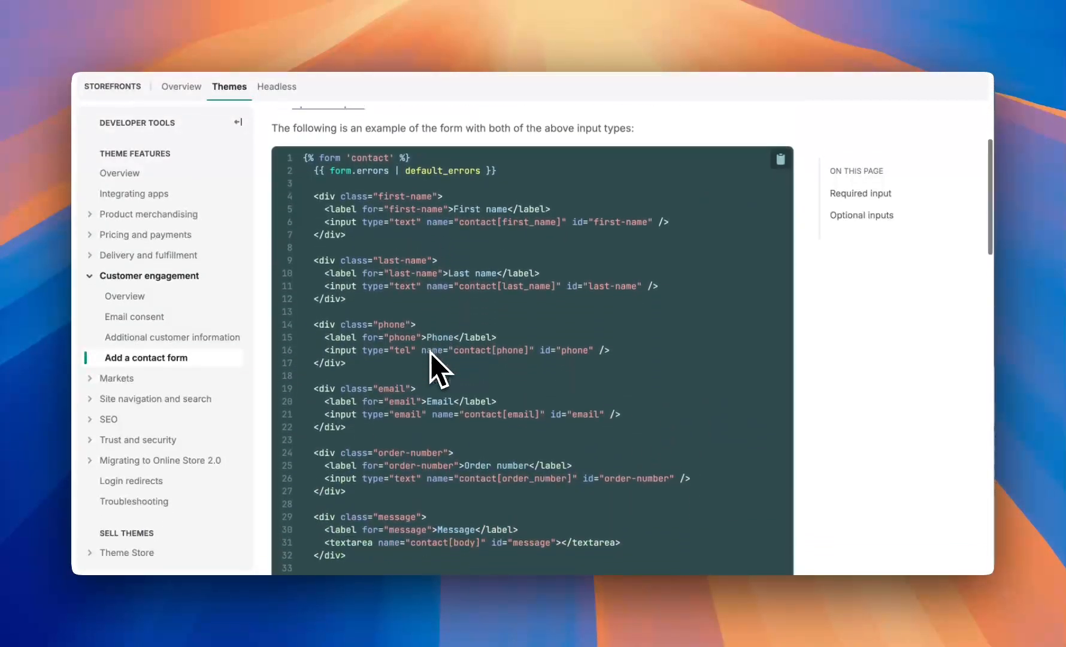
{"action": "scroll", "coordinate": [430, 352], "scroll_direction": "up", "scroll_amount": 2}
{"action": "scroll", "coordinate": [431, 353], "scroll_direction": "up", "scroll_amount": 5}
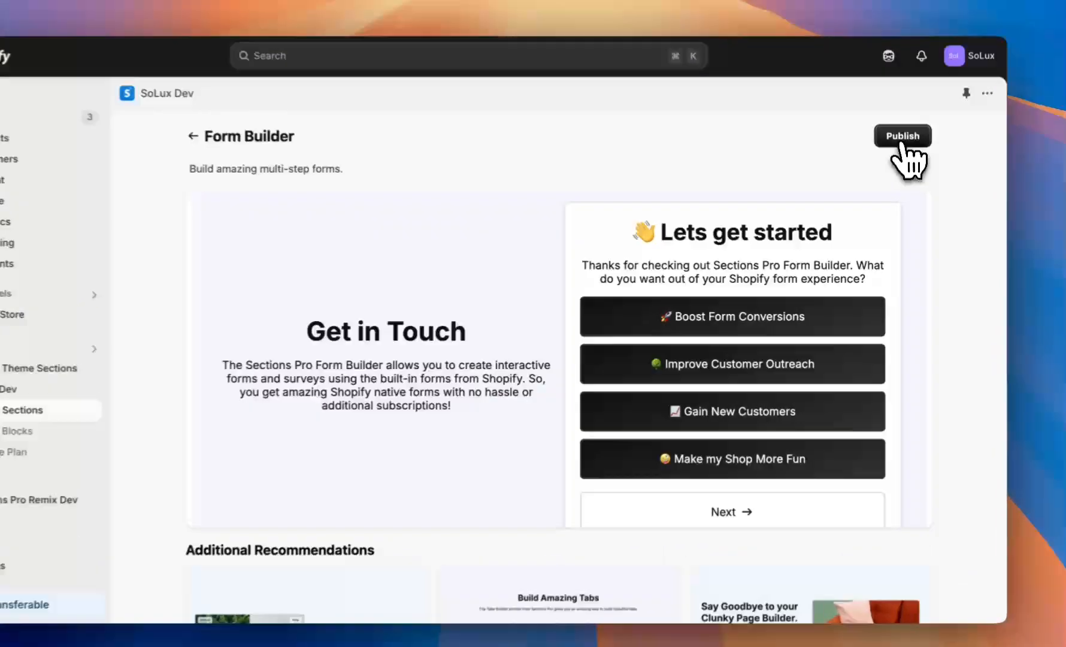
Publish the Form Builder to the Dawn 14 main theme and open it in the theme editor.
{"action": "left_click", "coordinate": [904, 158]}
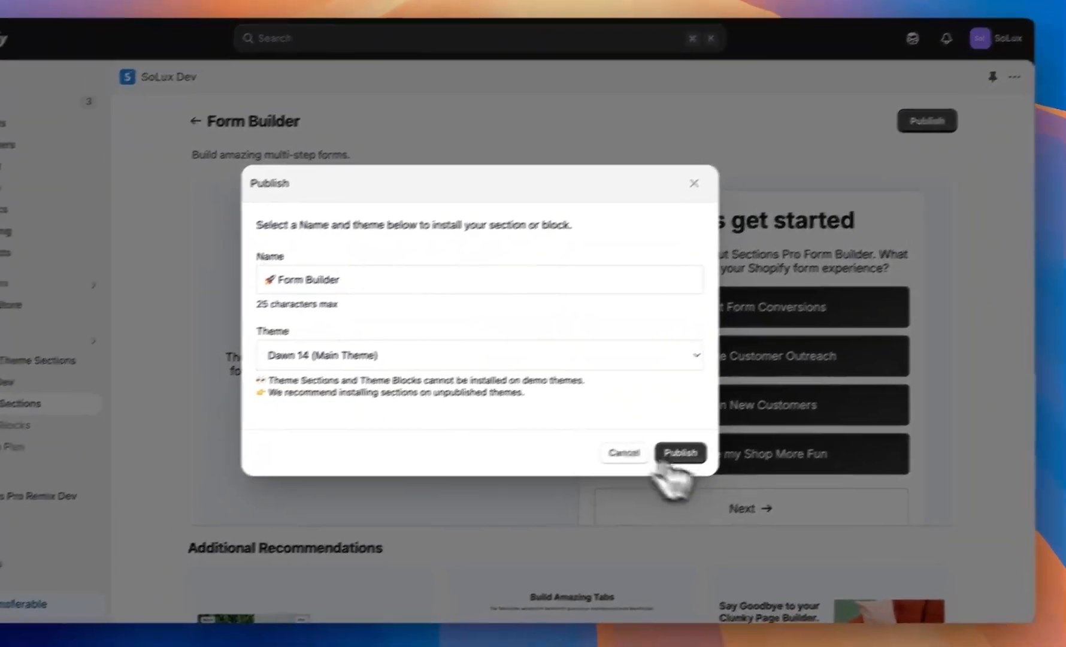
{"action": "left_click", "coordinate": [656, 463]}
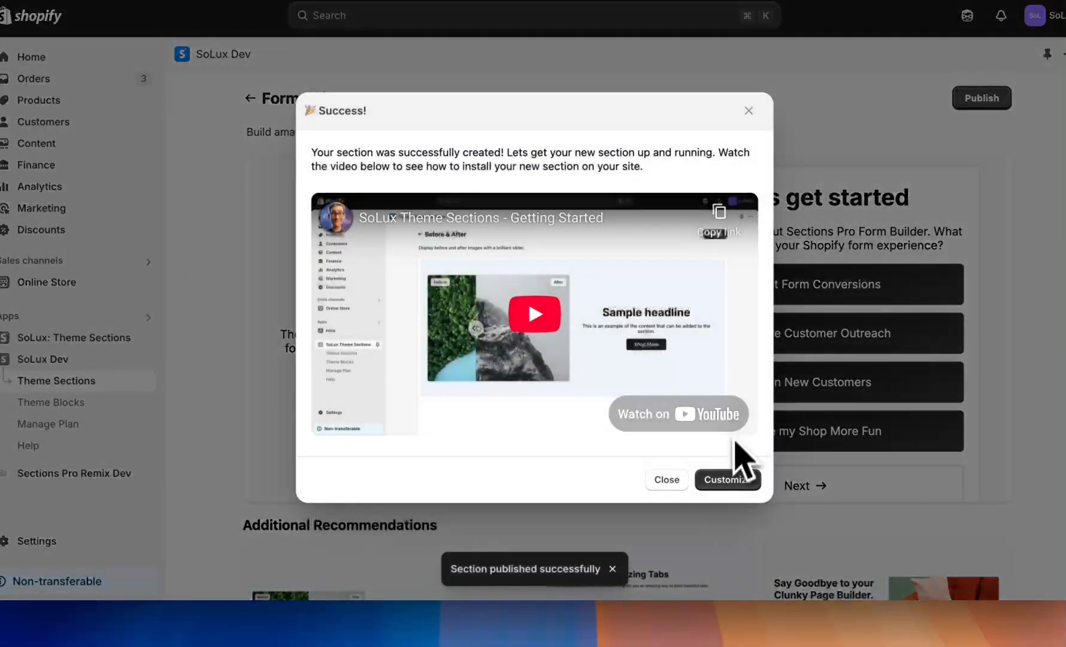
{"action": "left_click", "coordinate": [725, 479]}
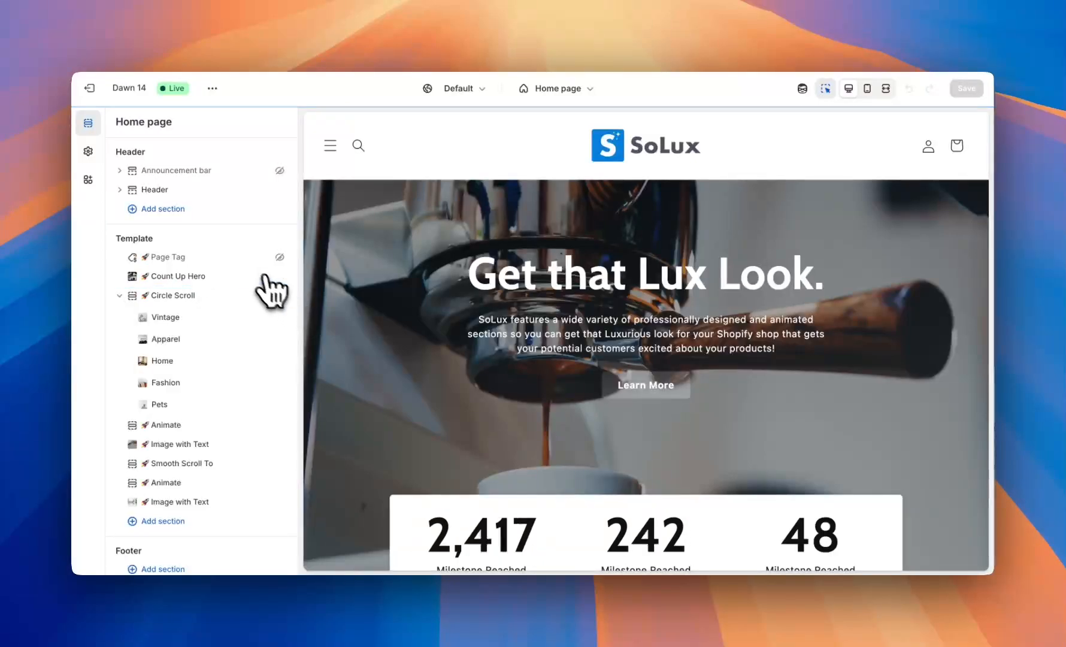
Insert a Form Builder section on the home page between Page Tag and Count Up Hero.
{"action": "left_click", "coordinate": [240, 266]}
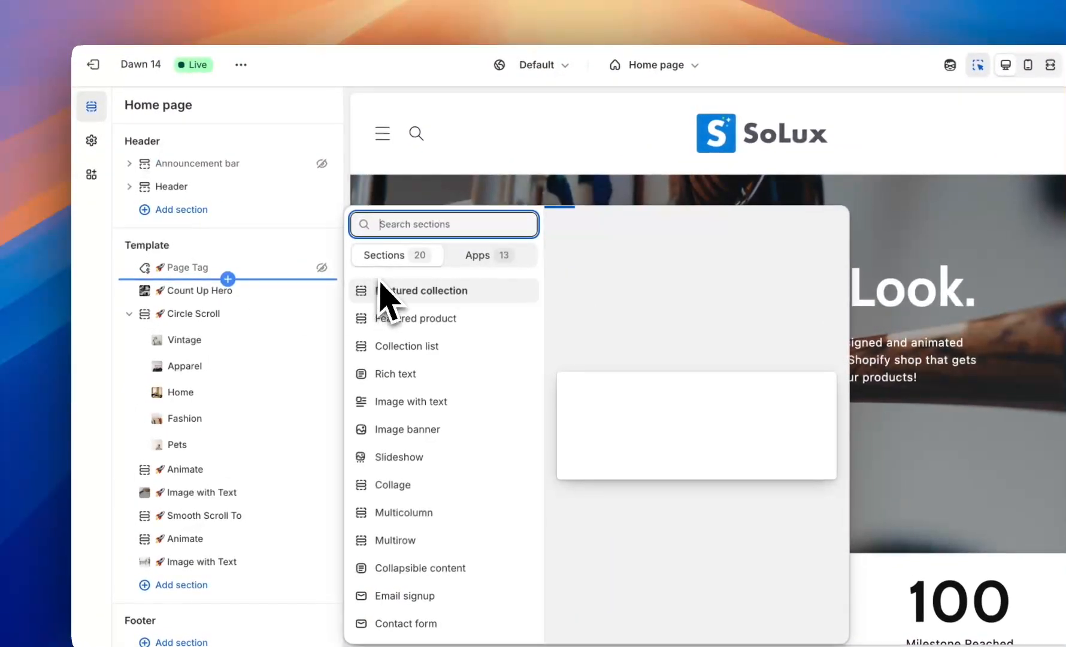
{"action": "type", "text": "form b"}
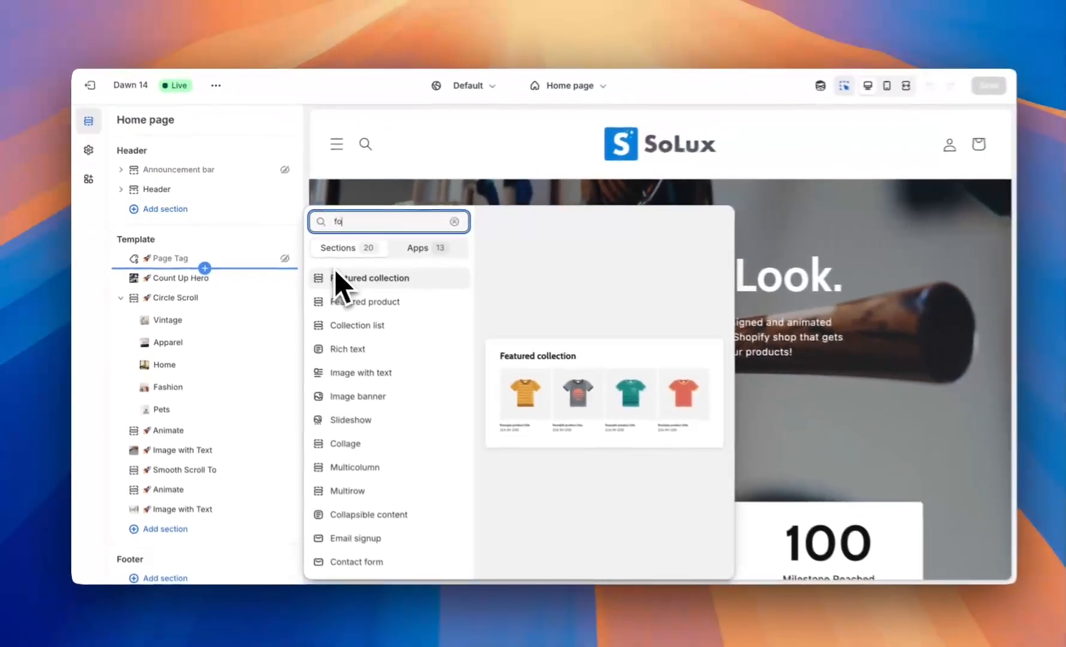
{"action": "type", "text": "uilder"}
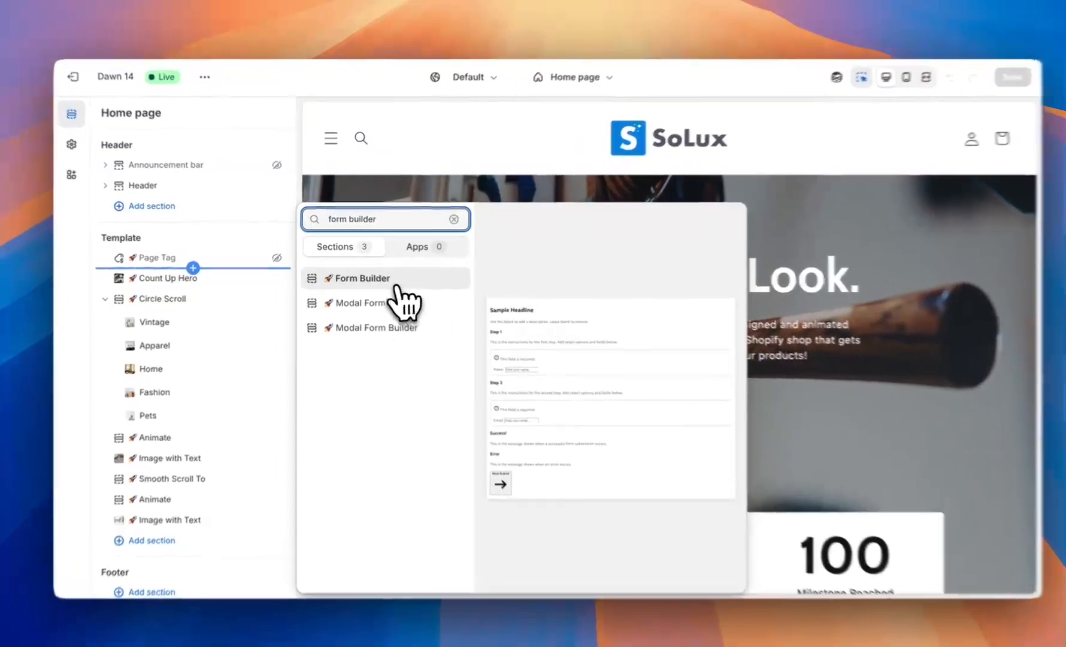
{"action": "left_click", "coordinate": [395, 280]}
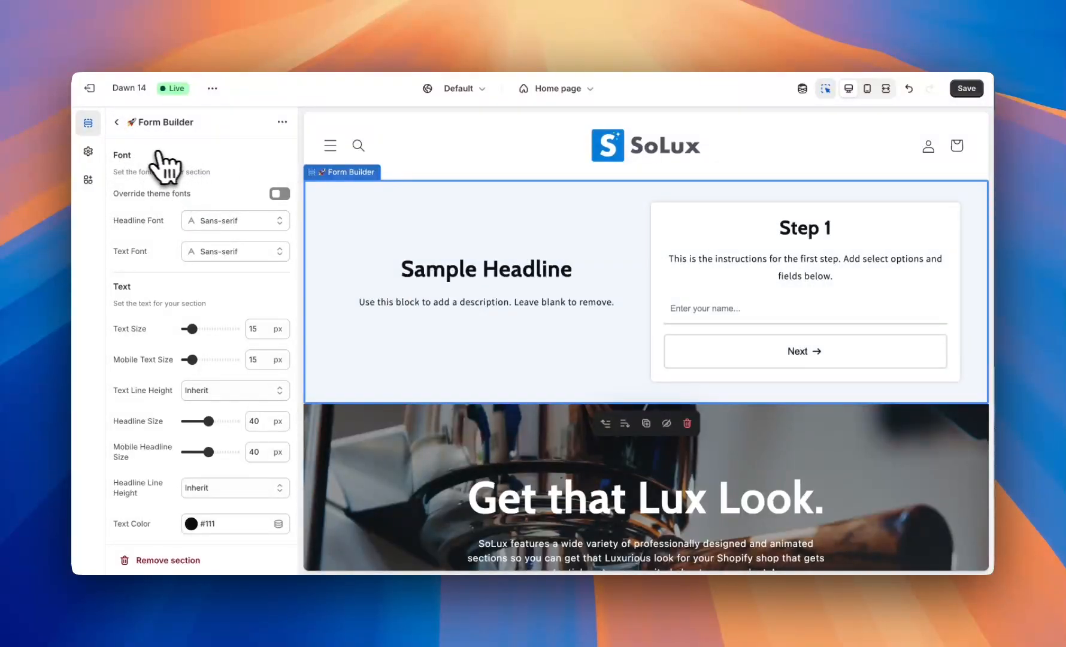
Look through the Form Builder's style settings, then return to the home page section list.
{"action": "scroll", "coordinate": [158, 155], "scroll_direction": "down", "scroll_amount": 2}
{"action": "scroll", "coordinate": [172, 259], "scroll_direction": "down", "scroll_amount": 20}
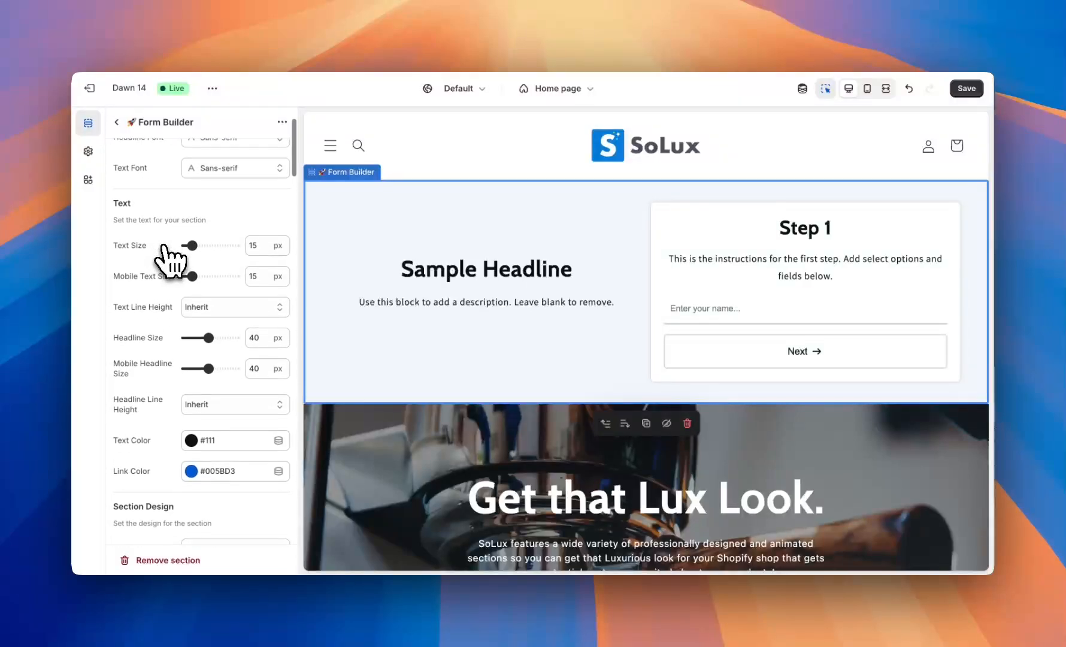
{"action": "scroll", "coordinate": [171, 259], "scroll_direction": "down", "scroll_amount": 20}
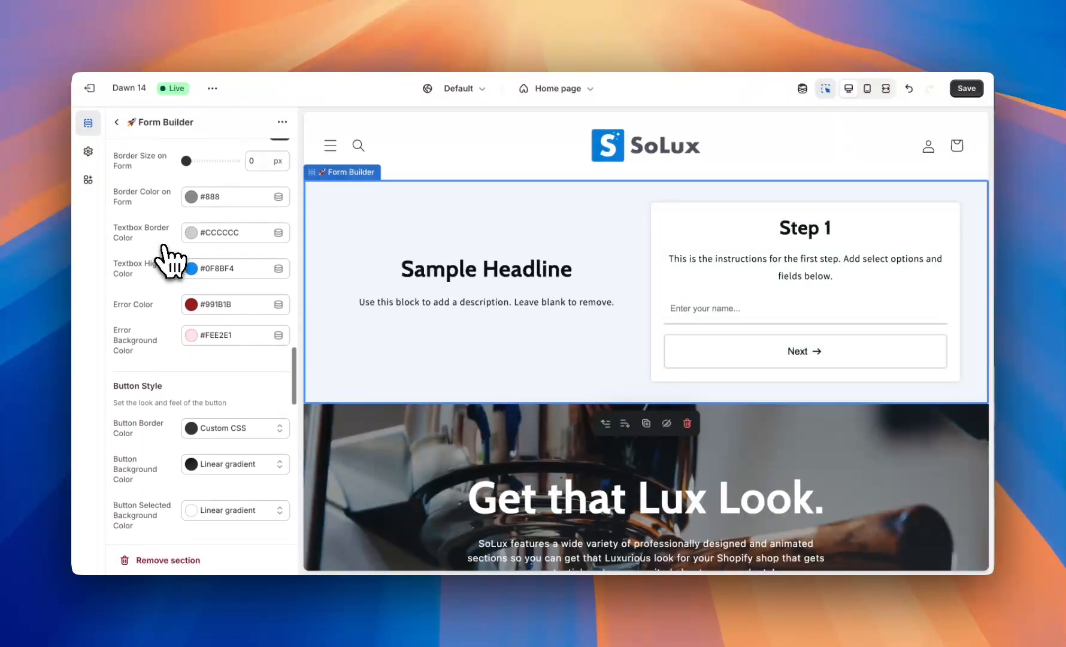
{"action": "scroll", "coordinate": [171, 258], "scroll_direction": "up", "scroll_amount": 4}
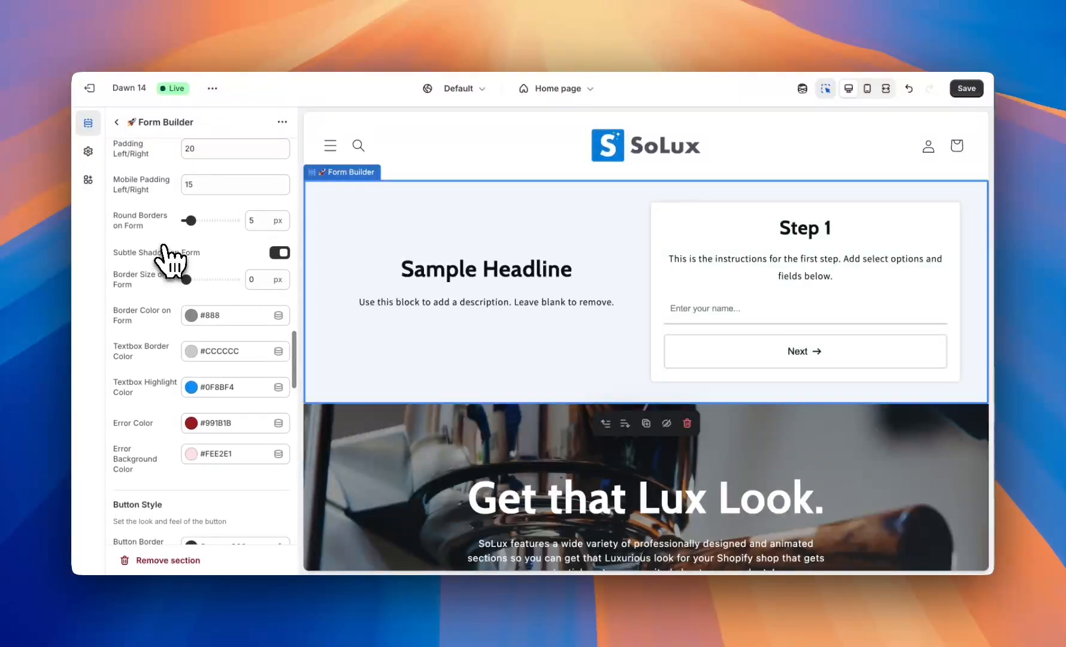
{"action": "scroll", "coordinate": [171, 259], "scroll_direction": "up", "scroll_amount": 5}
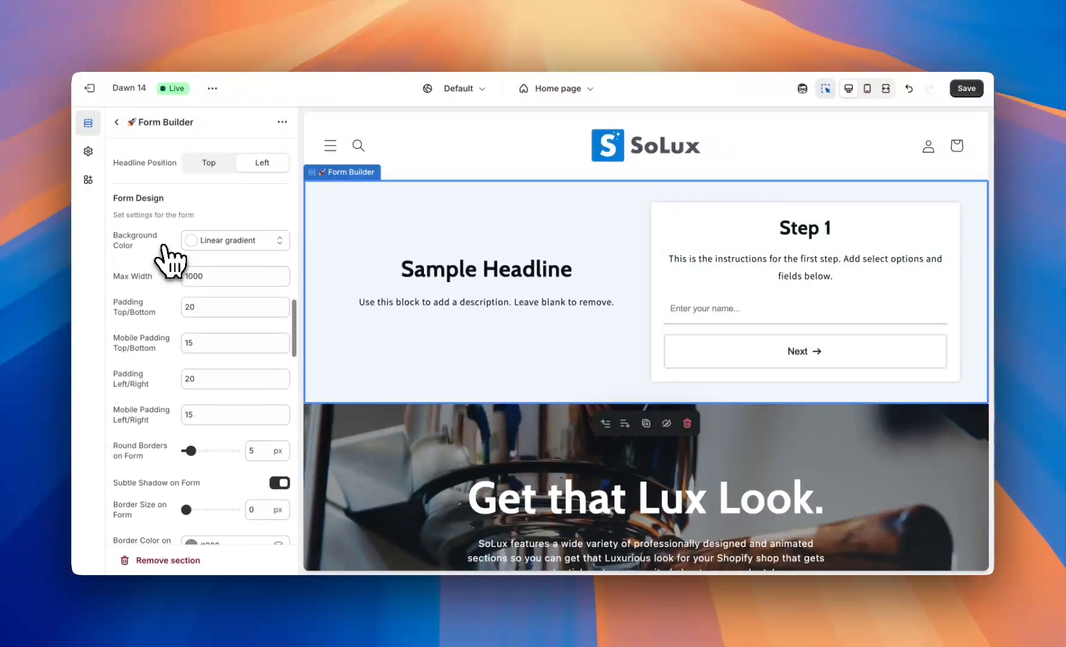
{"action": "scroll", "coordinate": [171, 261], "scroll_direction": "down", "scroll_amount": 7}
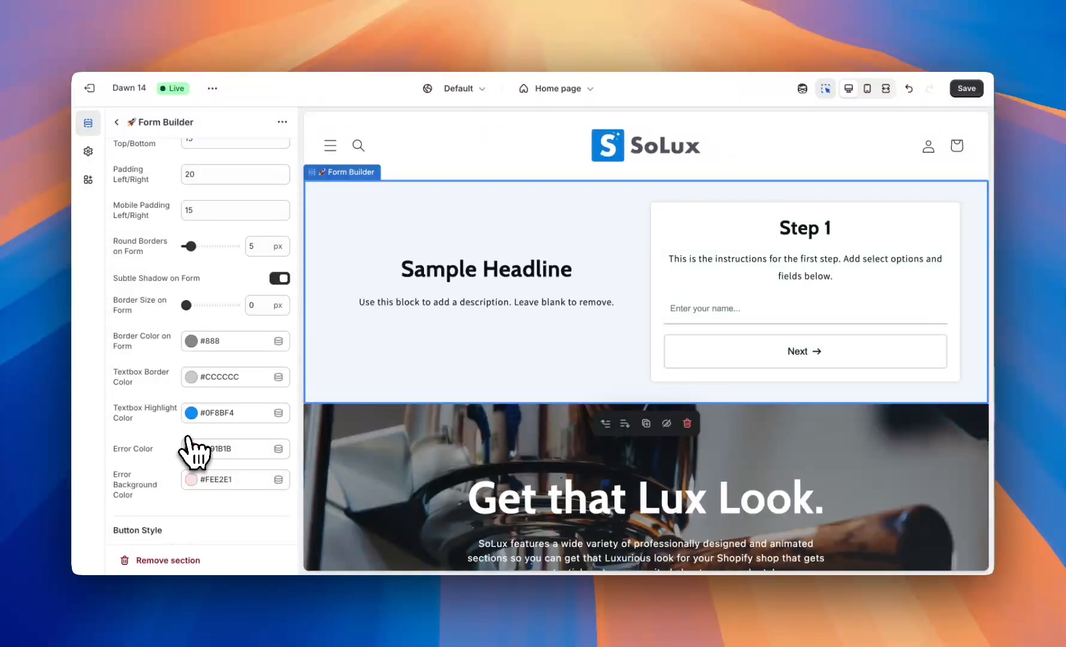
{"action": "scroll", "coordinate": [175, 455], "scroll_direction": "down", "scroll_amount": 8}
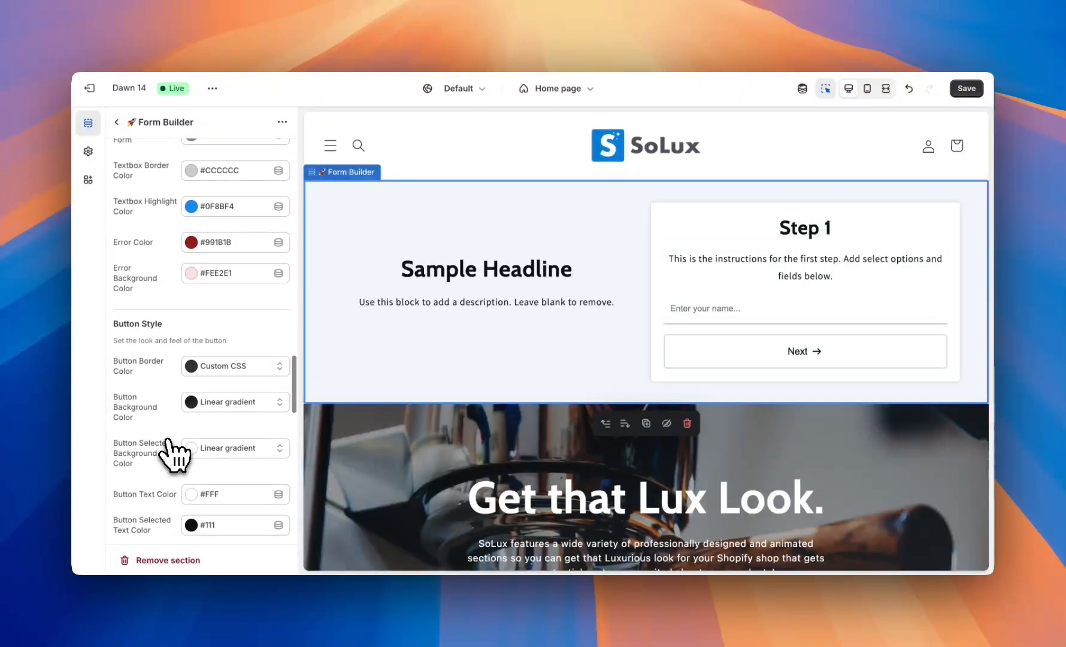
{"action": "scroll", "coordinate": [162, 459], "scroll_direction": "down", "scroll_amount": 5}
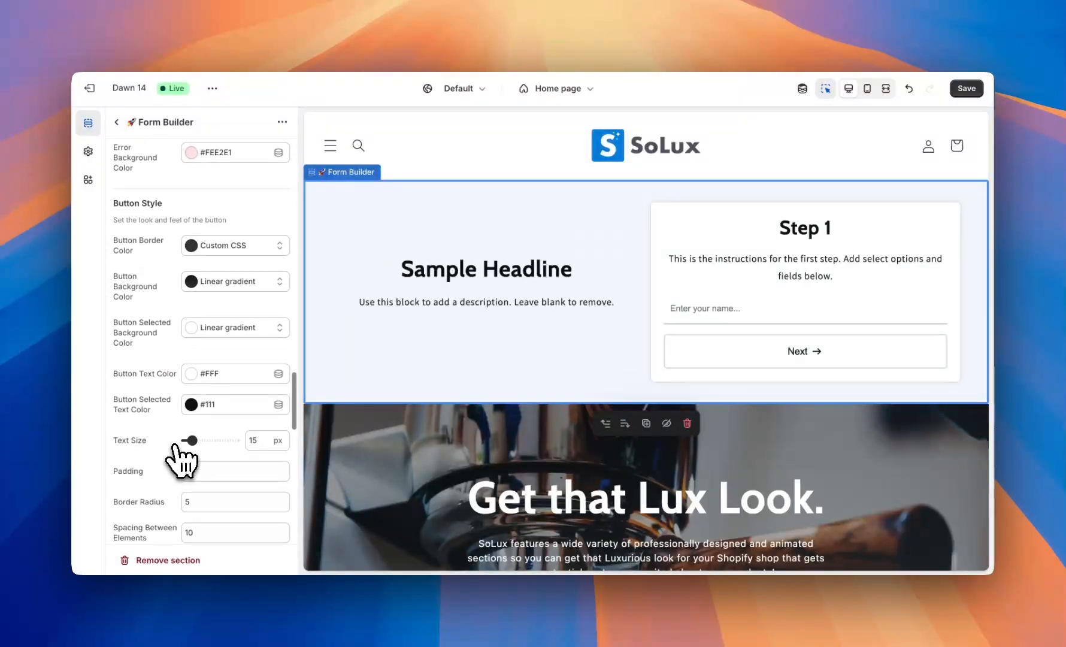
{"action": "scroll", "coordinate": [150, 452], "scroll_direction": "up", "scroll_amount": 5}
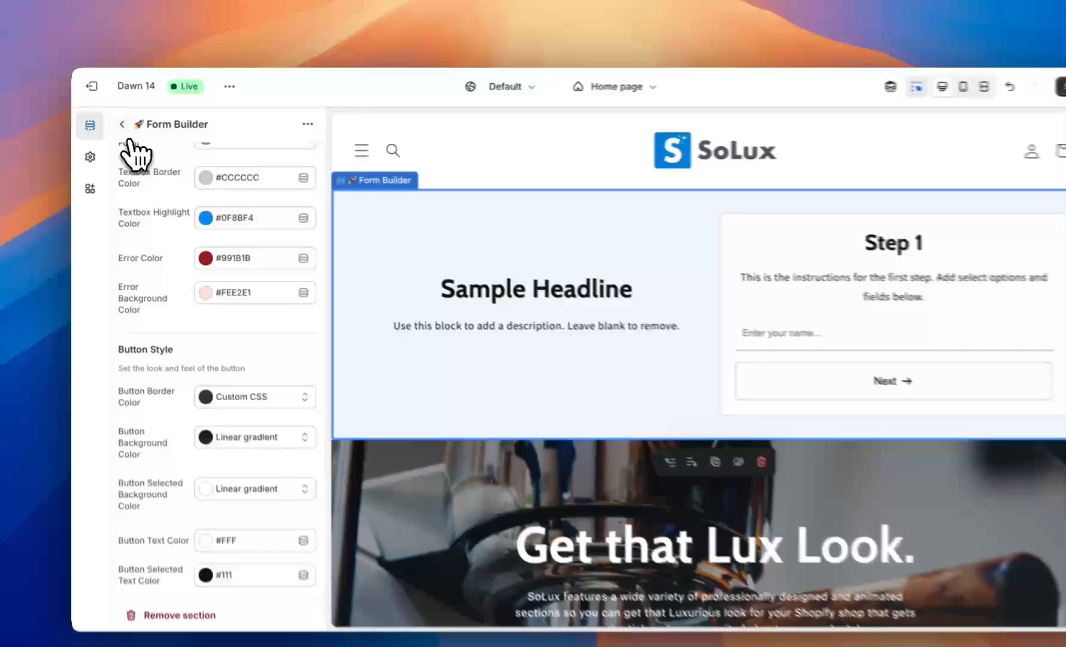
{"action": "left_click", "coordinate": [123, 124]}
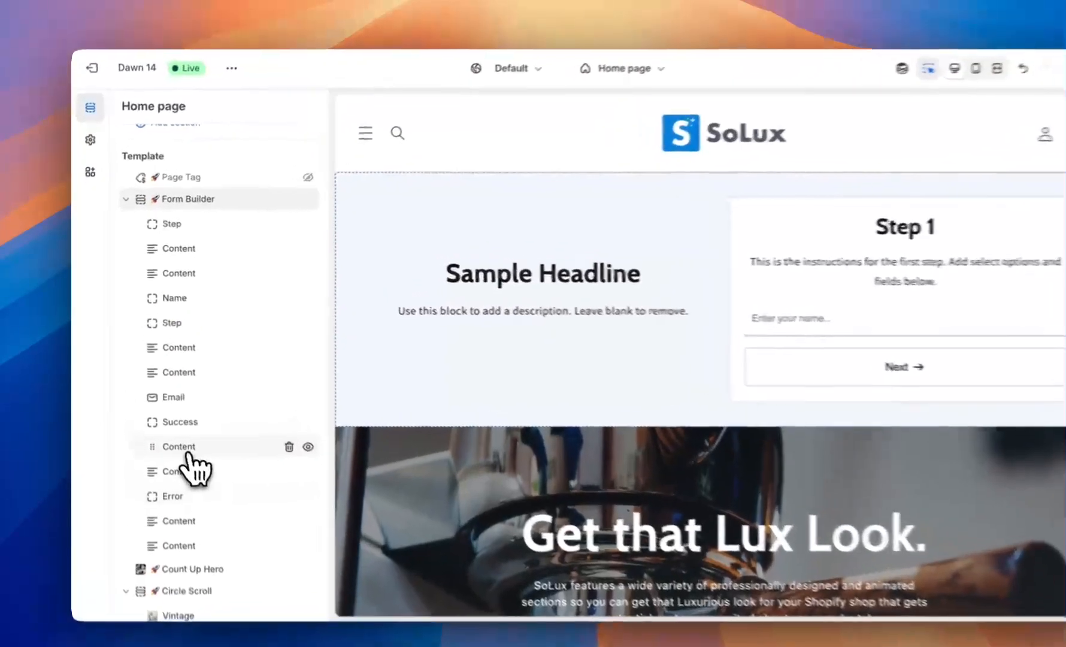
Inspect the Success step's heading and message content, then the Step 1 heading content.
{"action": "left_click", "coordinate": [171, 423]}
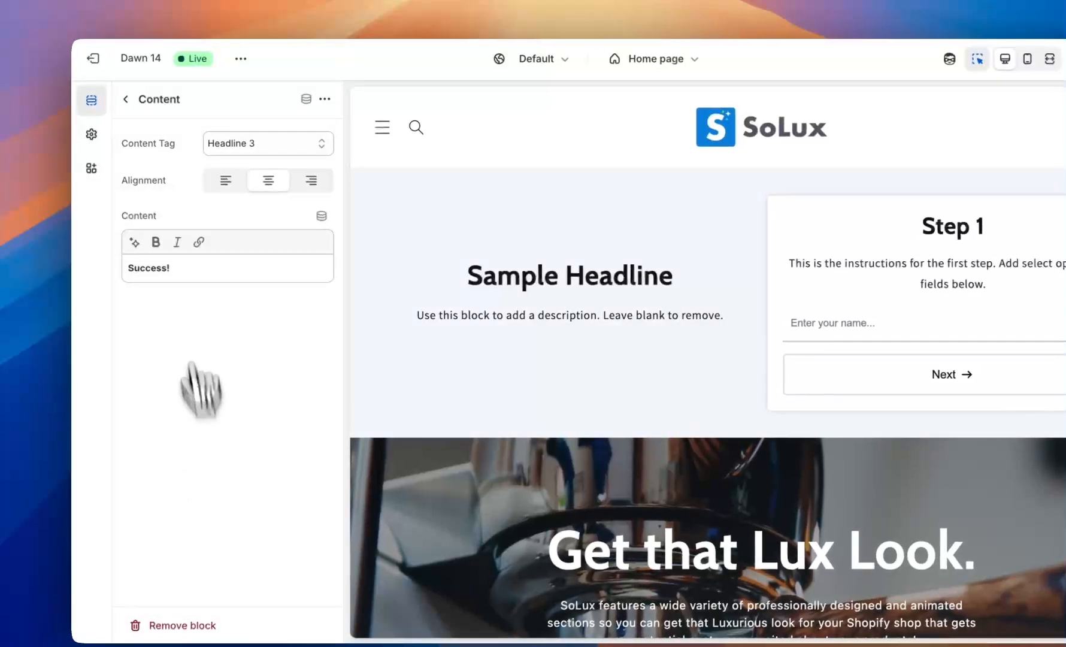
{"action": "left_click", "coordinate": [126, 102]}
{"action": "left_click", "coordinate": [216, 485]}
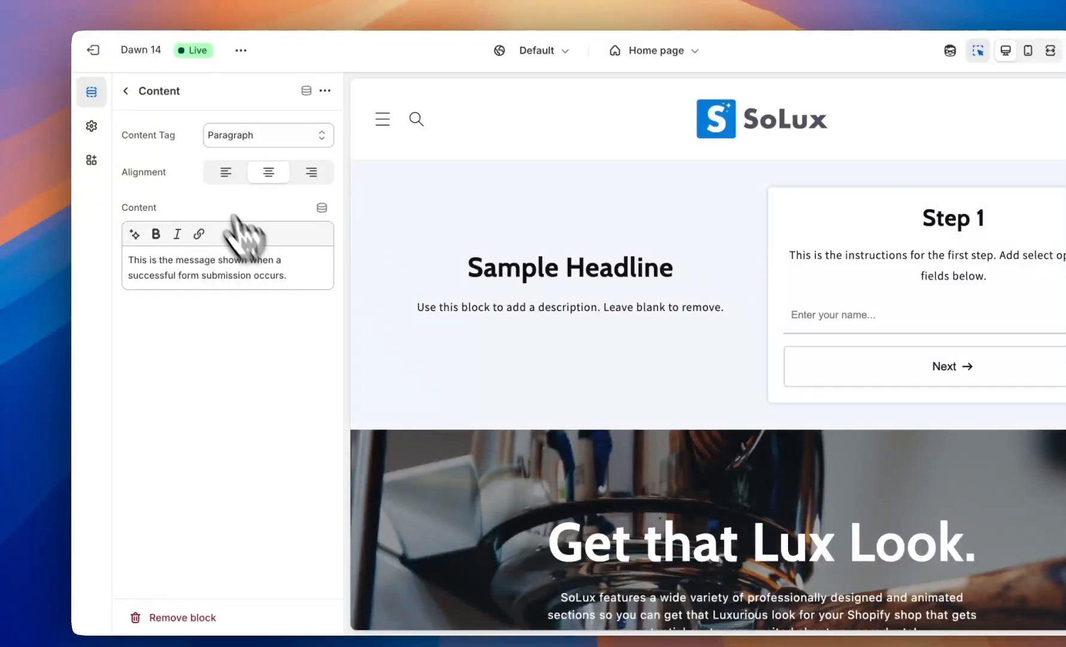
{"action": "left_click", "coordinate": [126, 90]}
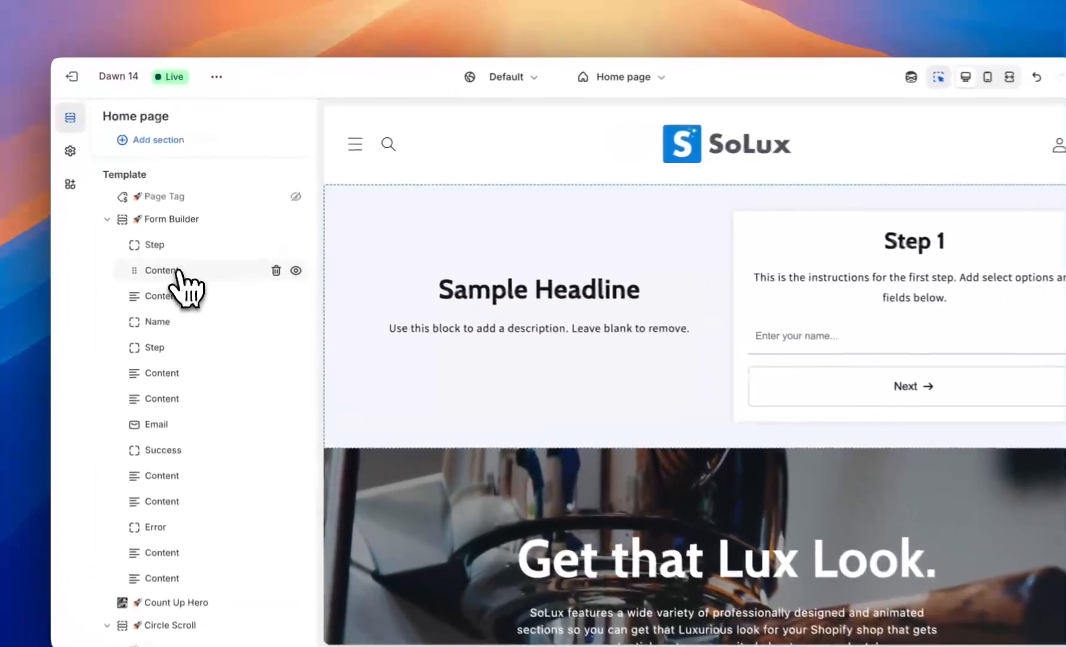
{"action": "left_click", "coordinate": [185, 256]}
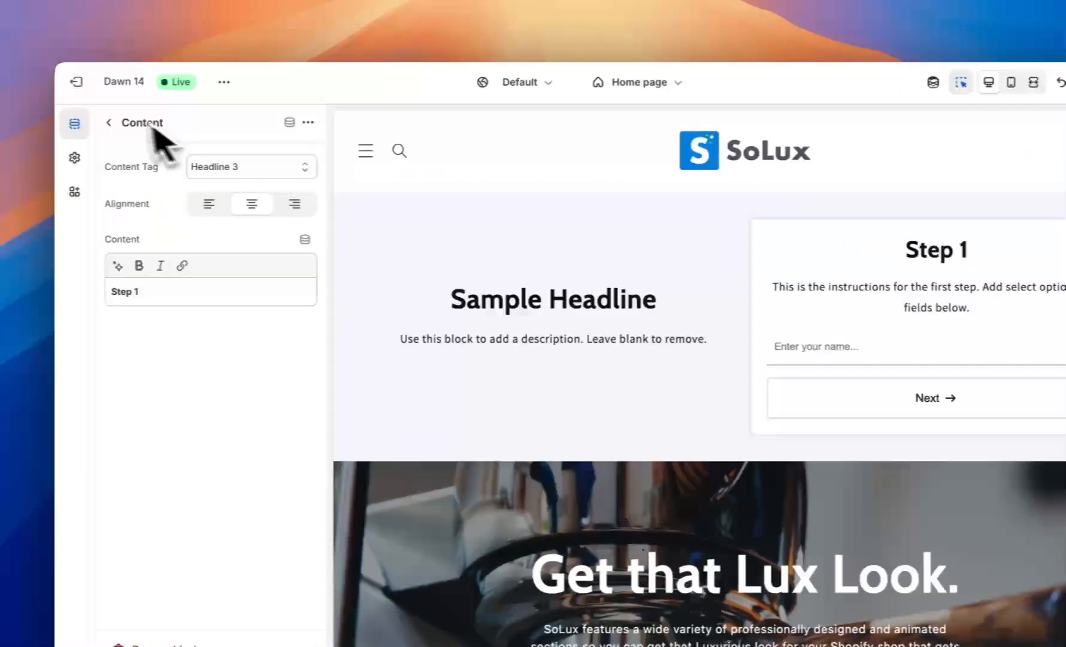
{"action": "left_click", "coordinate": [24, 123]}
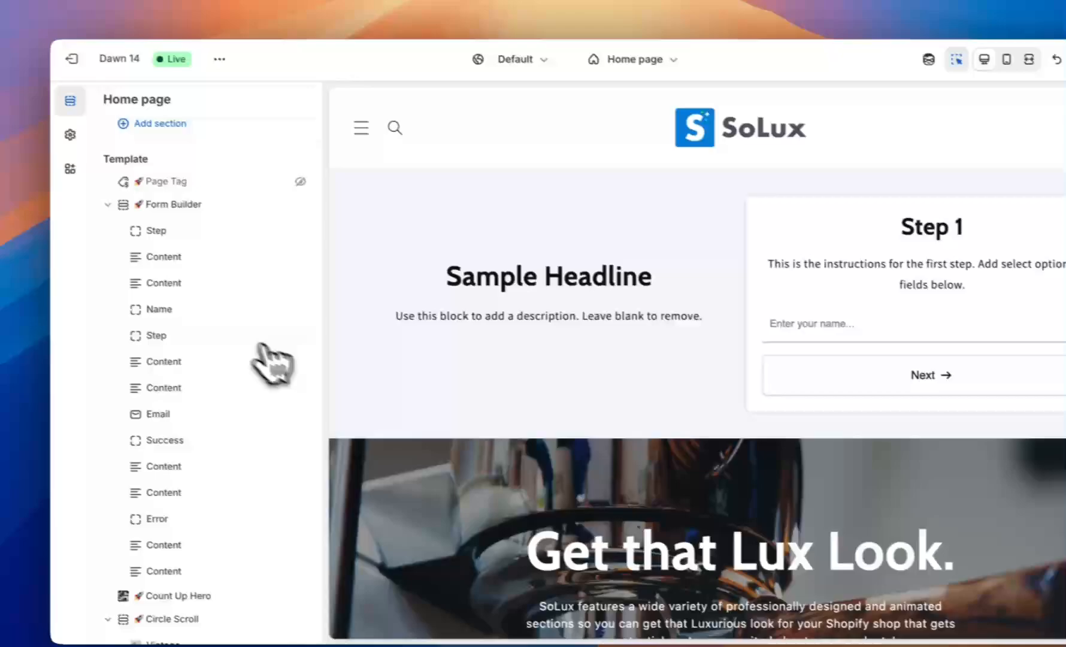
Toggle the Name field's label visibility on and back off.
{"action": "left_click", "coordinate": [180, 309]}
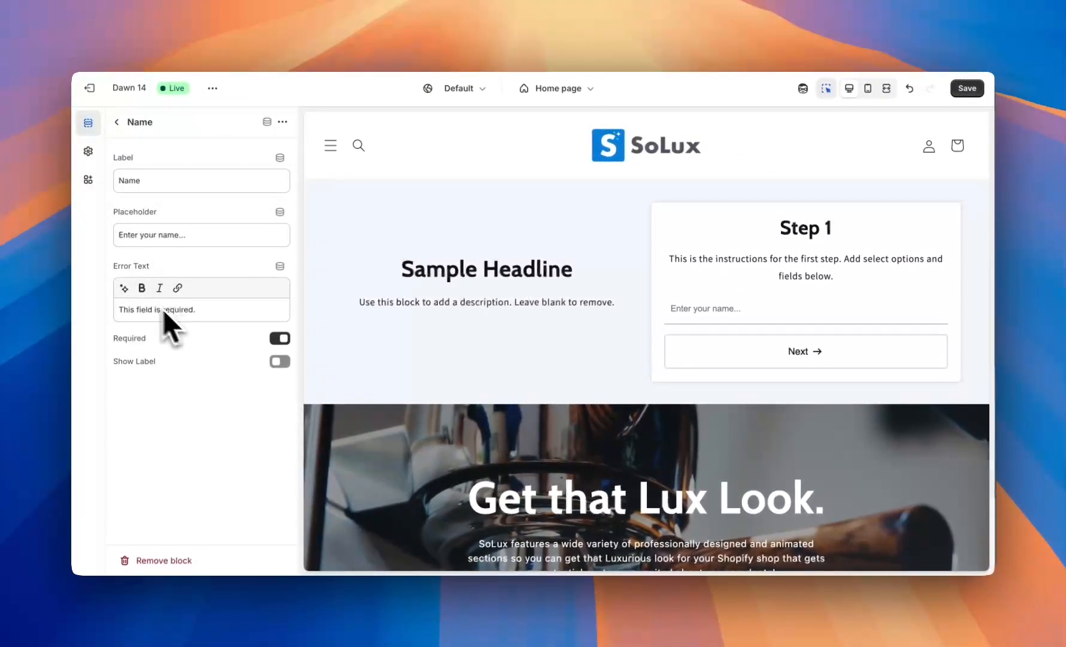
{"action": "left_click", "coordinate": [280, 361]}
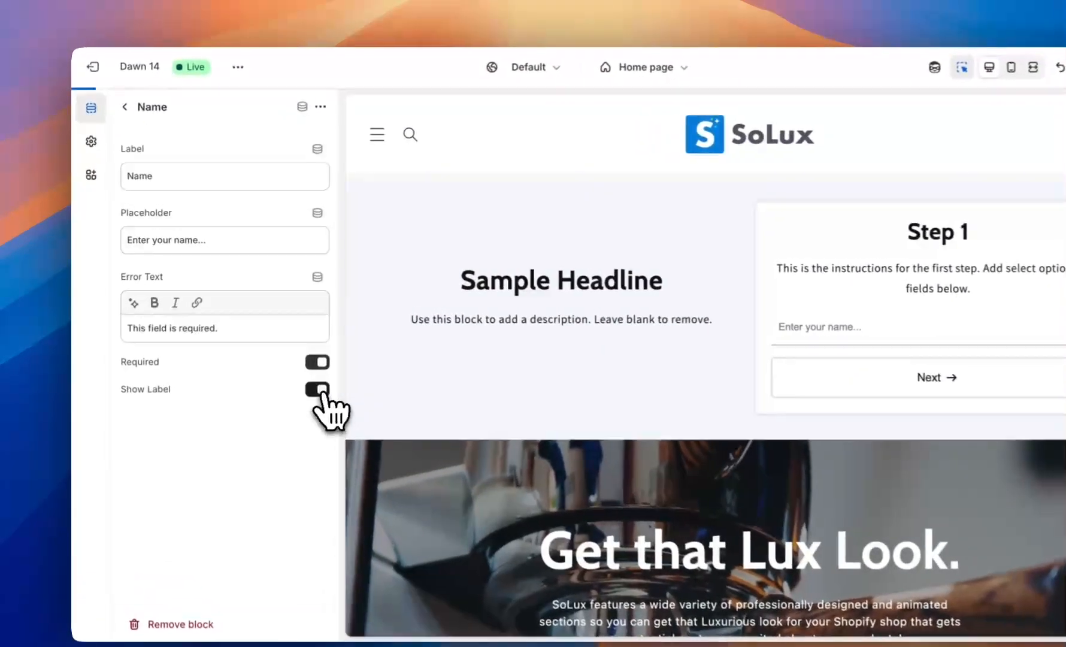
{"action": "left_click", "coordinate": [319, 391]}
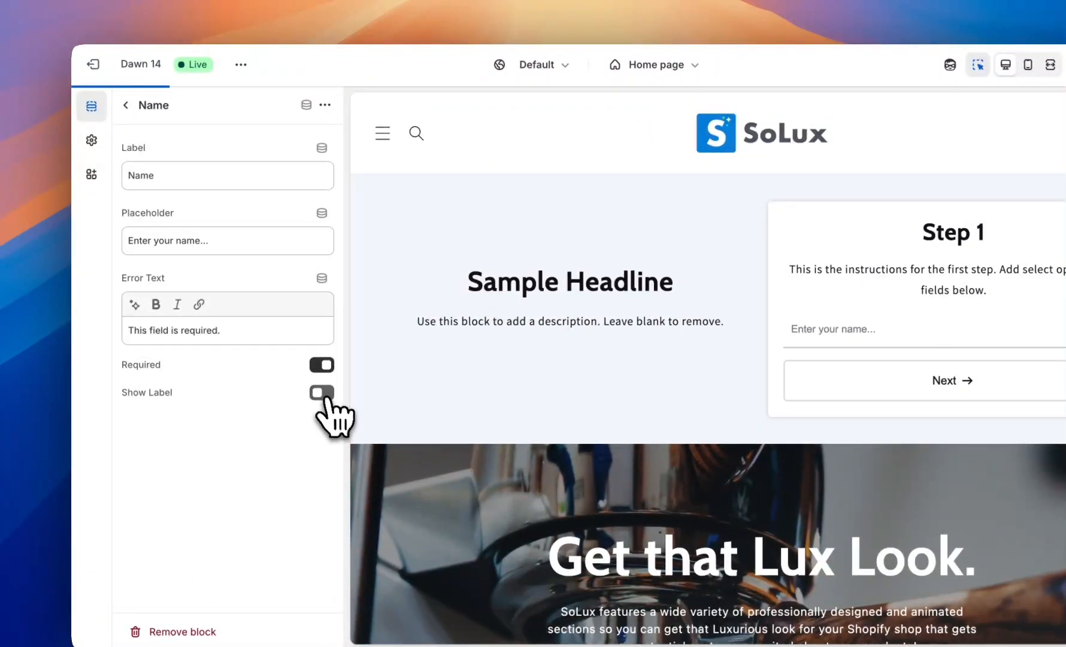
{"action": "left_click", "coordinate": [127, 107]}
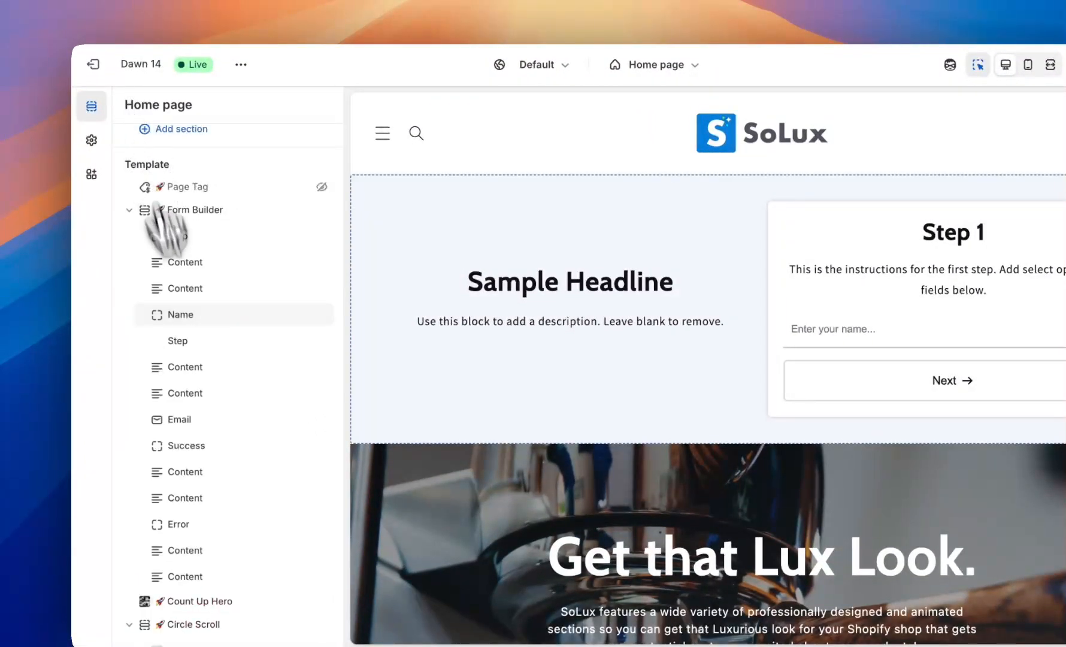
Add a Text field with ID 'address', label 'Address' and placeholder 'Enter your address...'.
{"action": "left_click", "coordinate": [195, 355]}
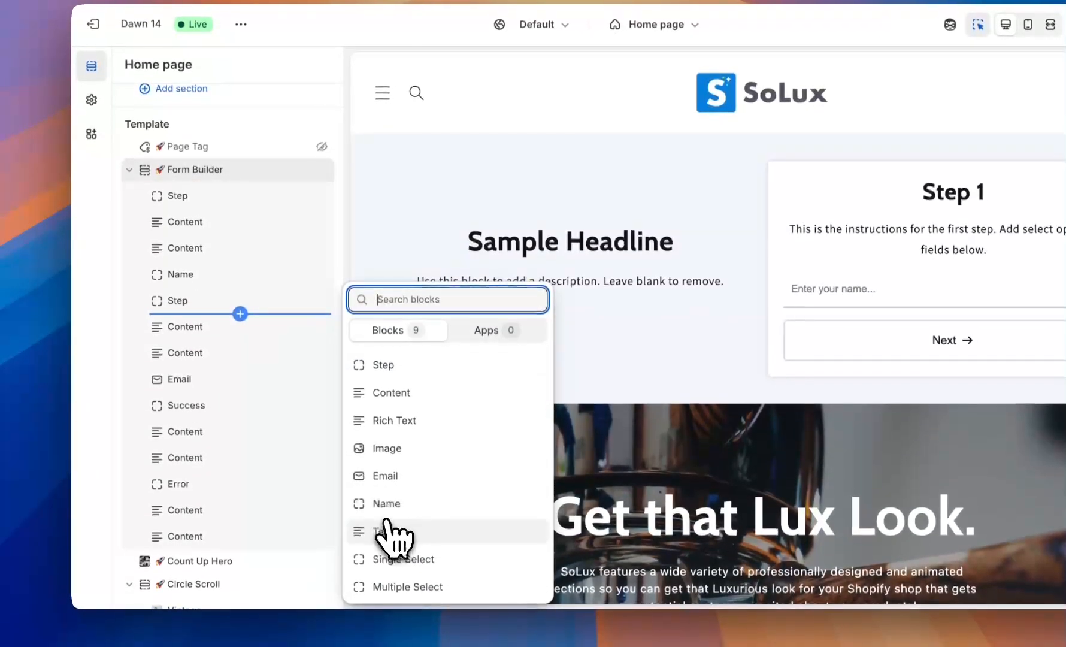
{"action": "left_click", "coordinate": [386, 572]}
{"action": "left_click", "coordinate": [230, 326]}
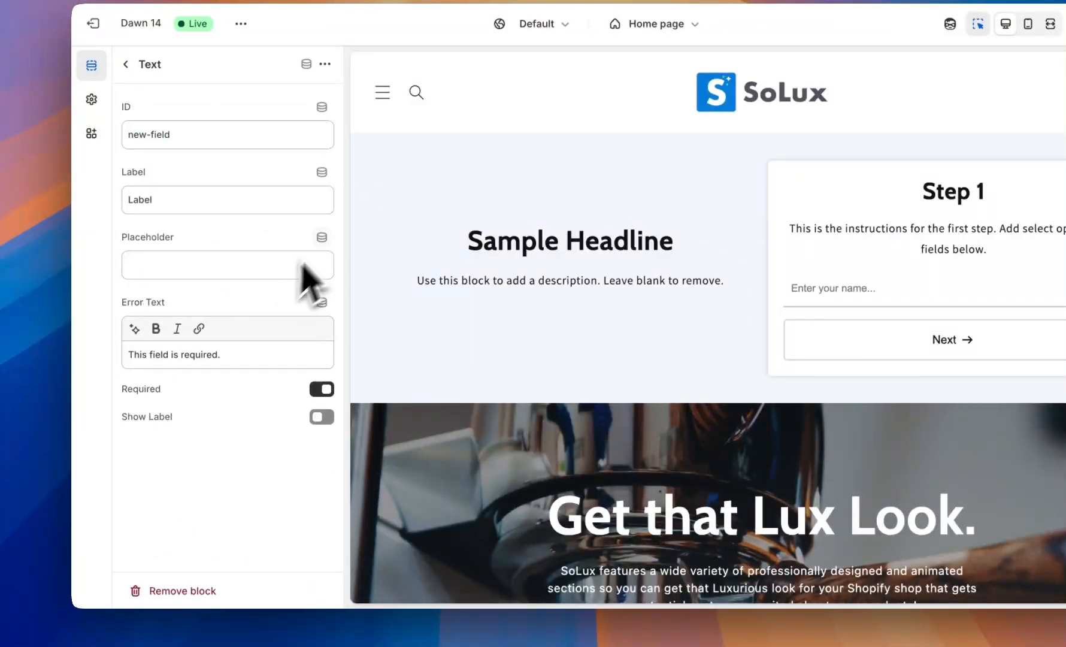
{"action": "triple_click", "coordinate": [211, 171]}
{"action": "type", "text": "address"}
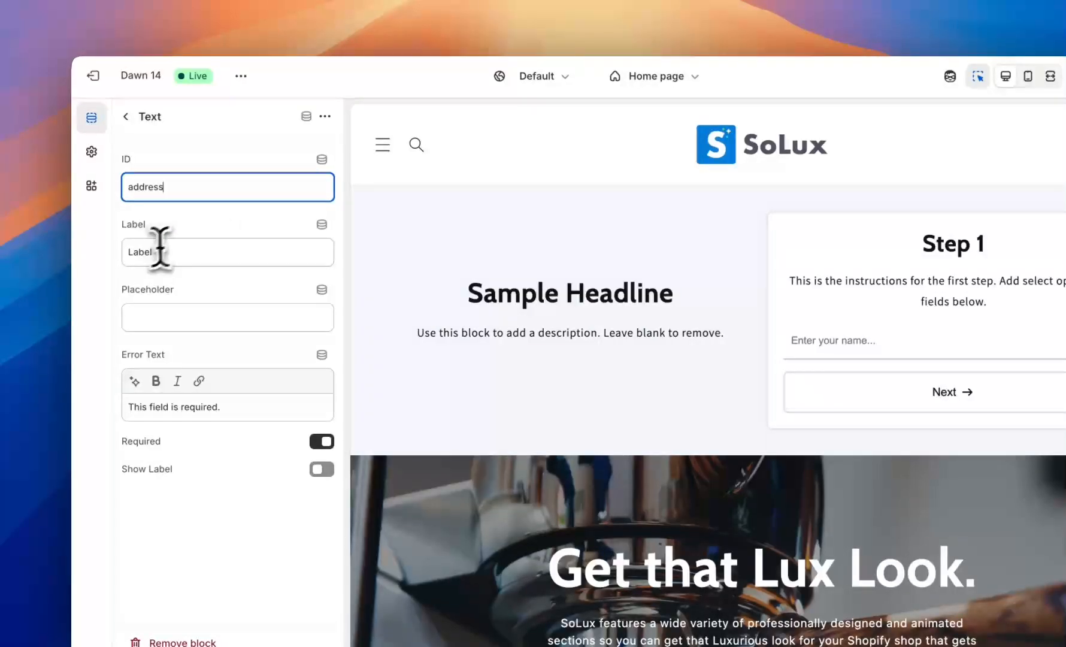
{"action": "triple_click", "coordinate": [161, 247]}
{"action": "type", "text": "Address"}
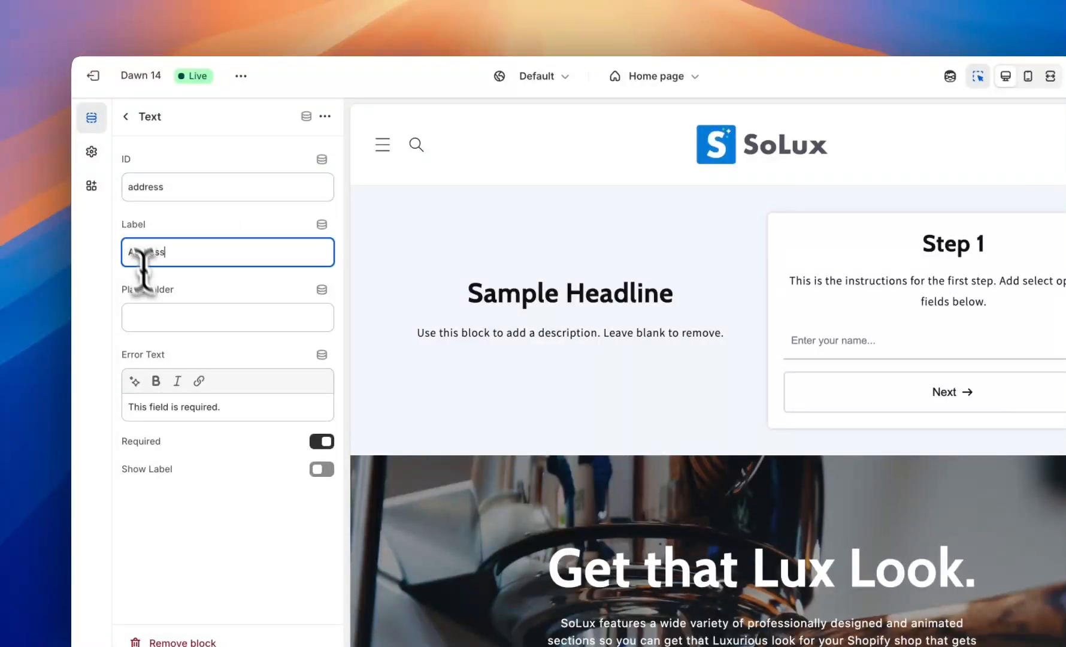
{"action": "left_click", "coordinate": [166, 318]}
{"action": "type", "text": "Enter"}
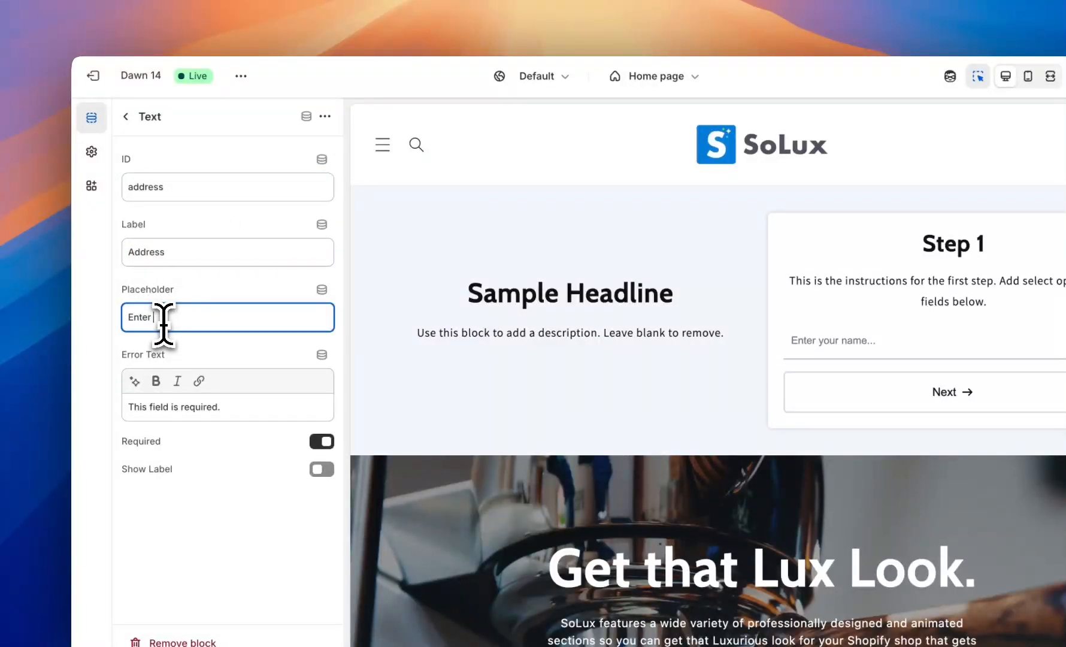
{"action": "type", "text": " your address..."}
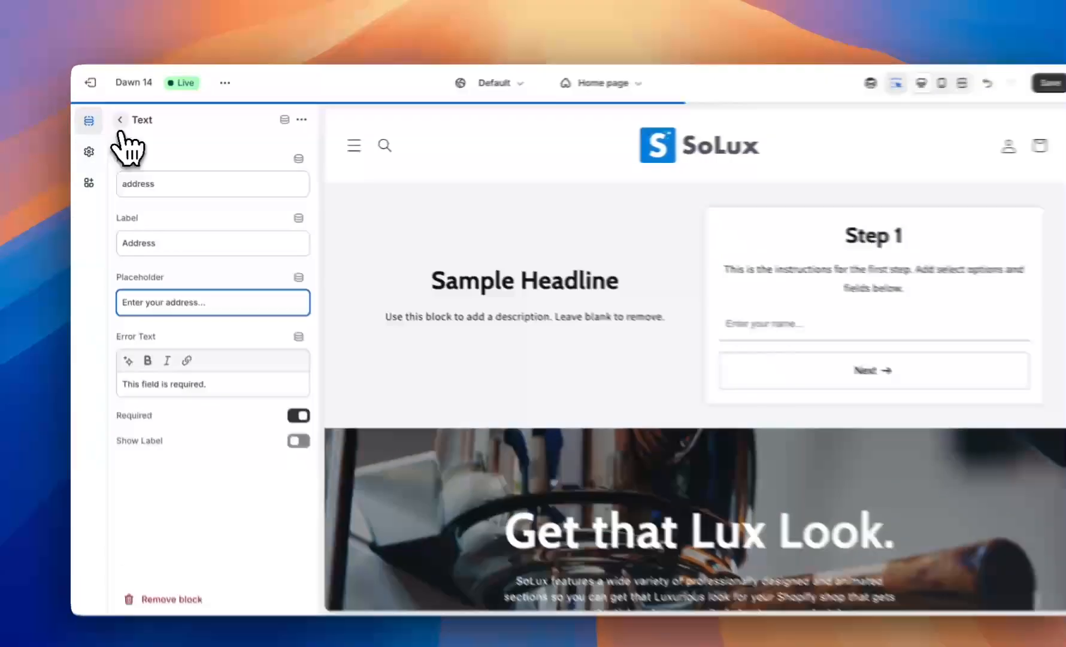
{"action": "left_click", "coordinate": [117, 122]}
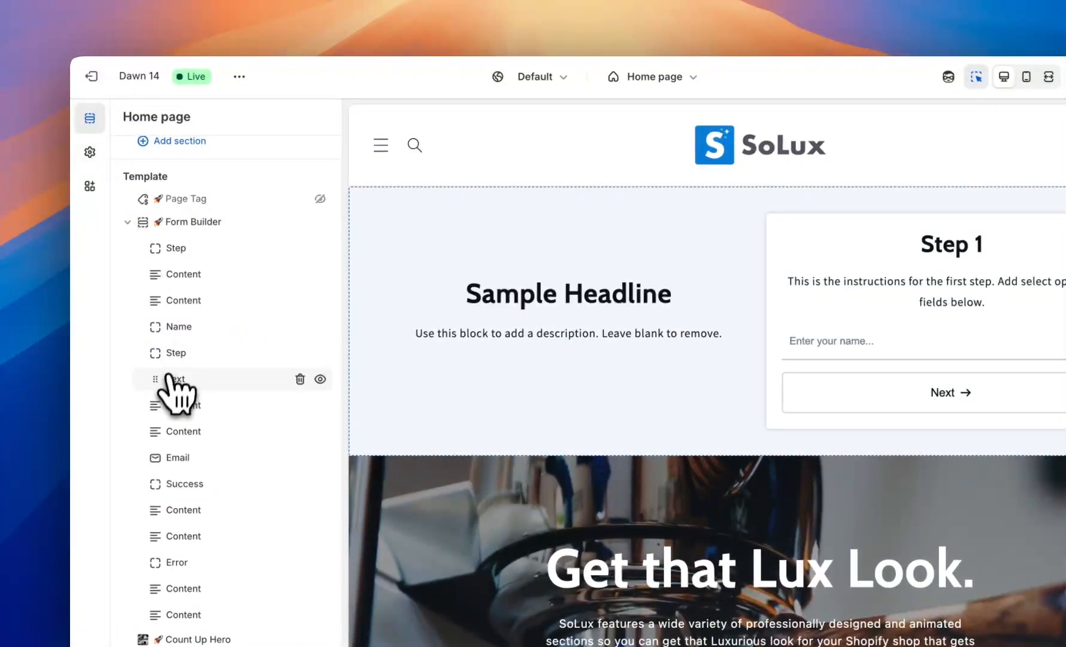
Drag the Address field into Step 1 below Name and save the theme.
{"action": "left_click_drag", "start_coordinate": [157, 384], "coordinate": [155, 356]}
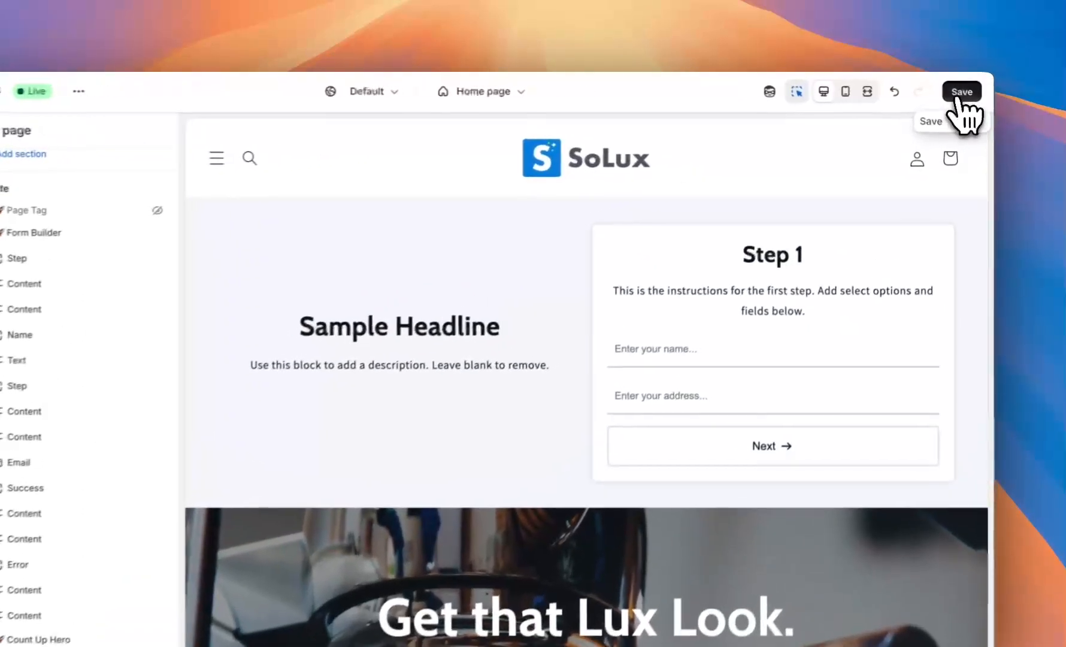
{"action": "left_click", "coordinate": [966, 89]}
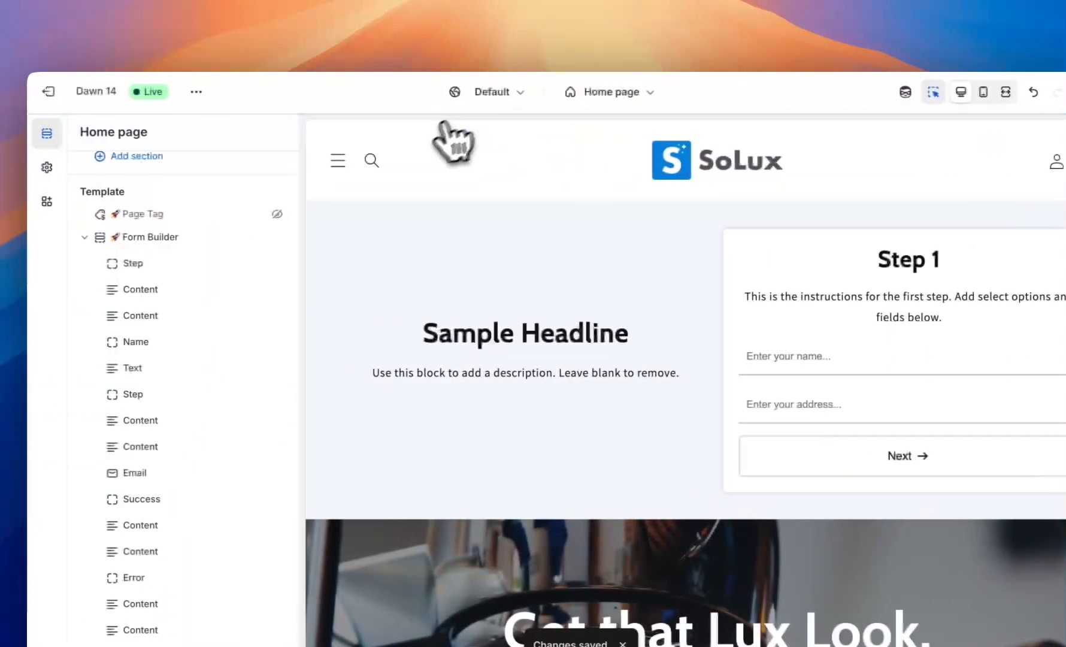
{"action": "left_click", "coordinate": [209, 91]}
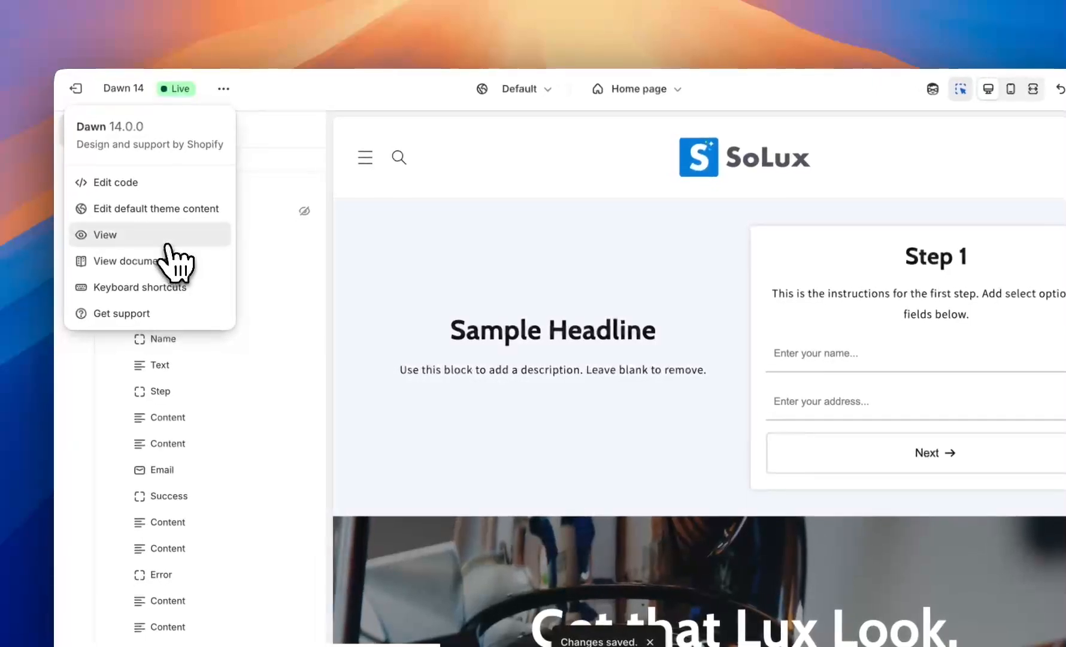
On the live storefront, trigger the empty-field errors, then enter a name and address and advance to Step 2.
{"action": "left_click", "coordinate": [151, 238]}
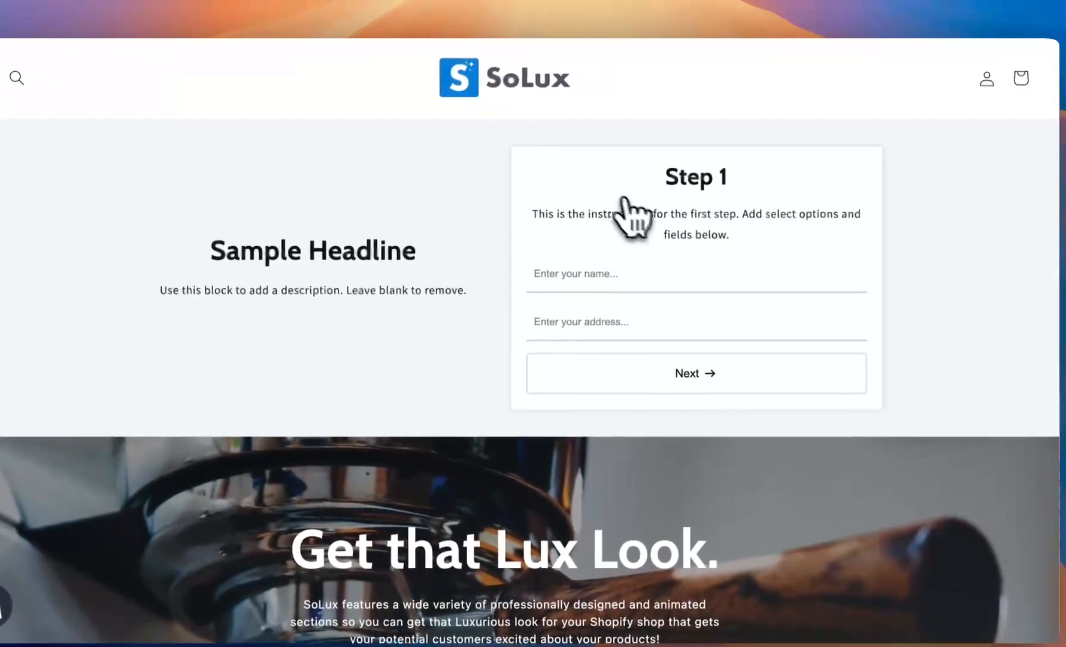
{"action": "left_click", "coordinate": [654, 378]}
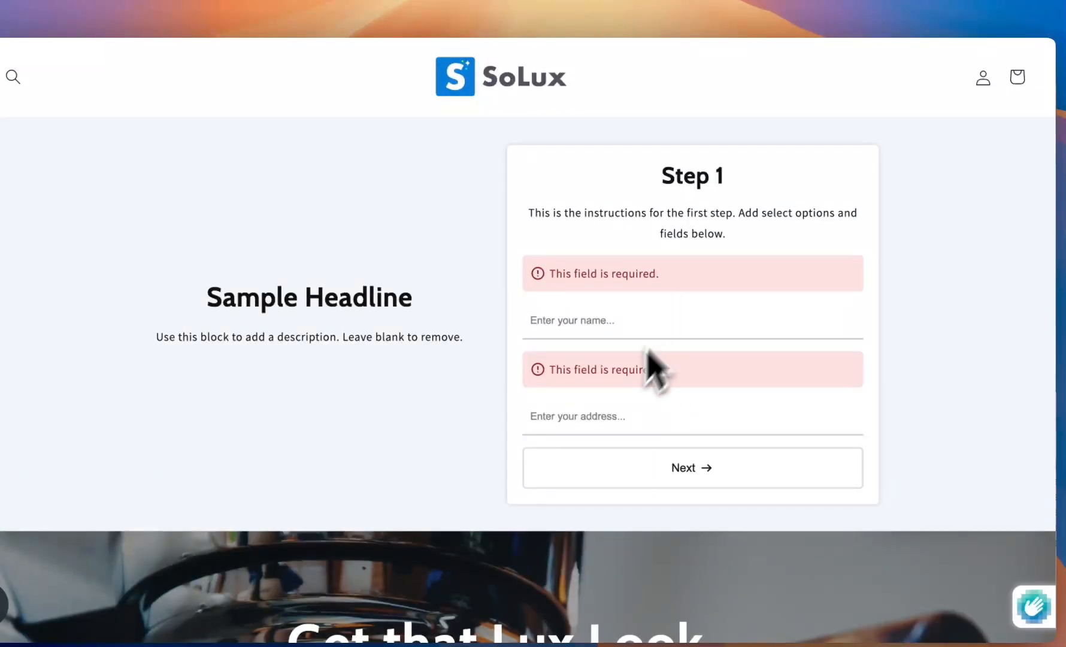
{"action": "type", "text": "Matt"}
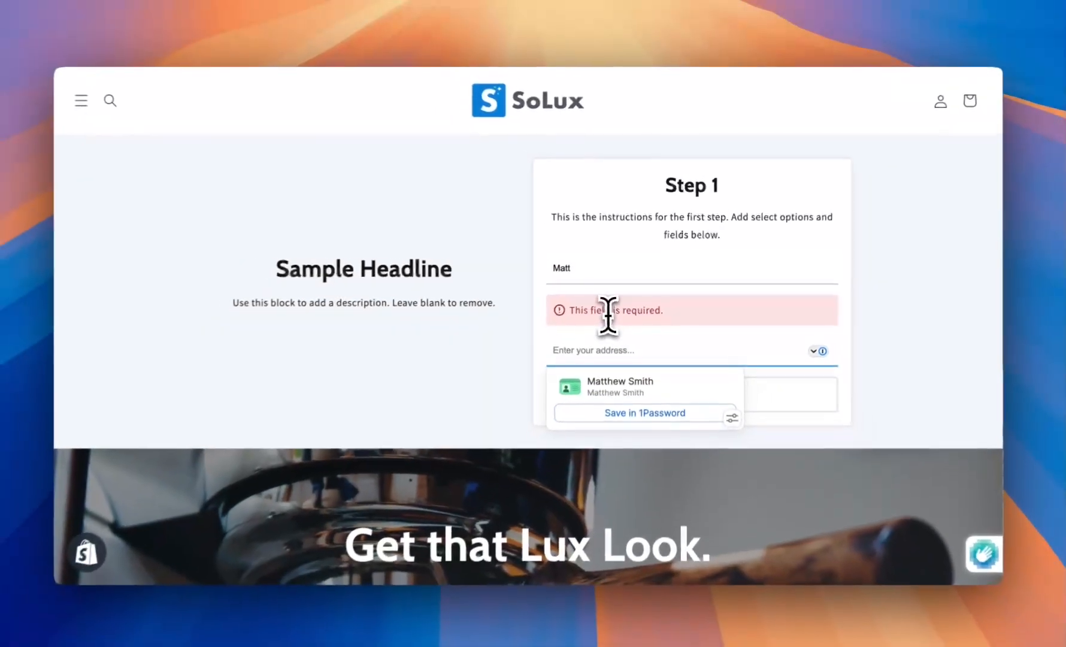
{"action": "type", "text": "55 Test Ave."}
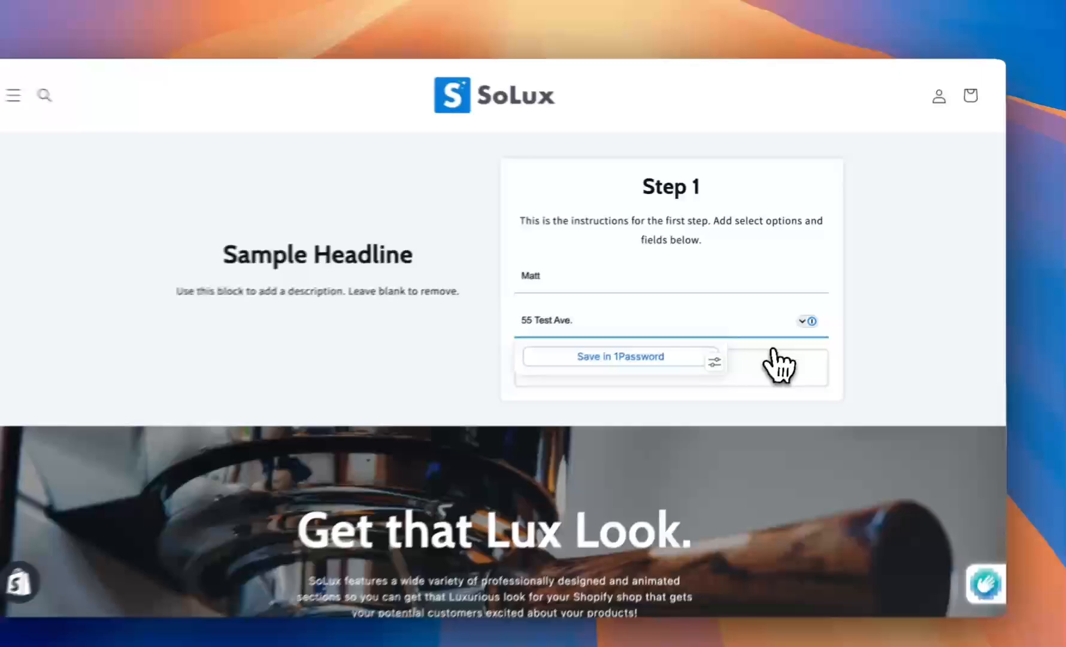
{"action": "left_click", "coordinate": [795, 354]}
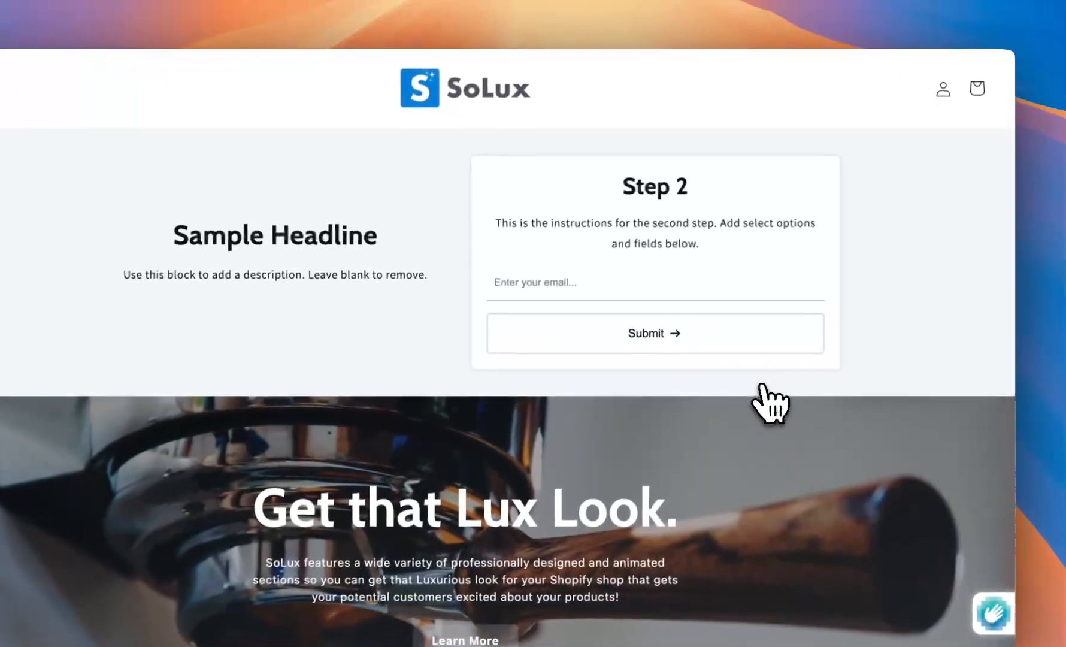
Enter an email address and submit the form to reach the Success! message.
{"action": "left_click", "coordinate": [607, 285]}
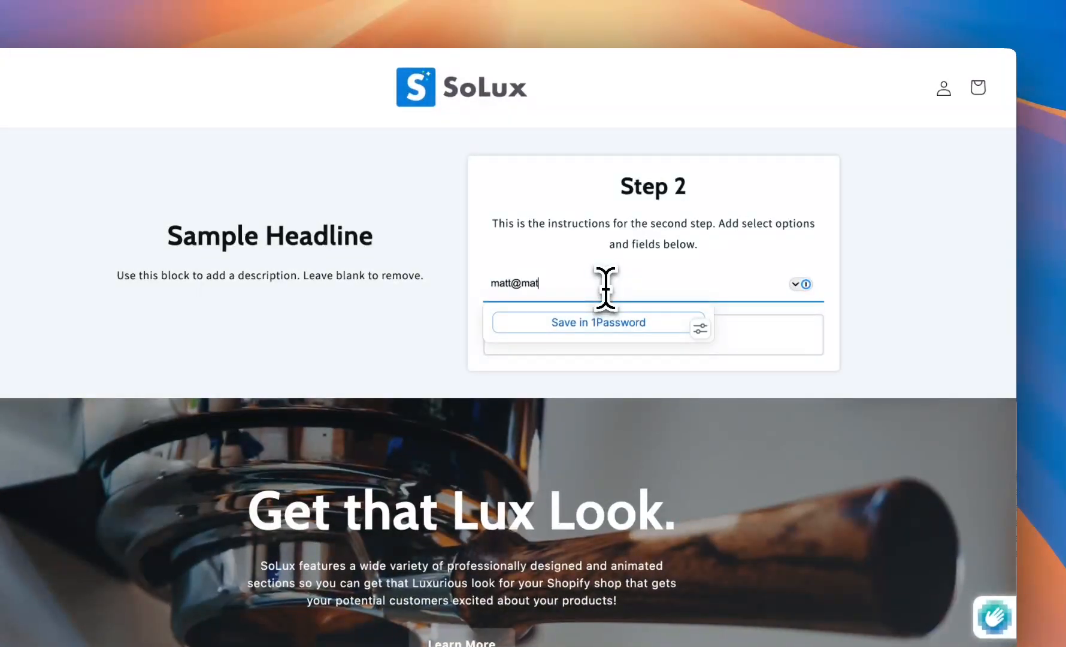
{"action": "left_click", "coordinate": [785, 345]}
{"action": "scroll", "coordinate": [779, 329], "scroll_direction": "up", "scroll_amount": 2}
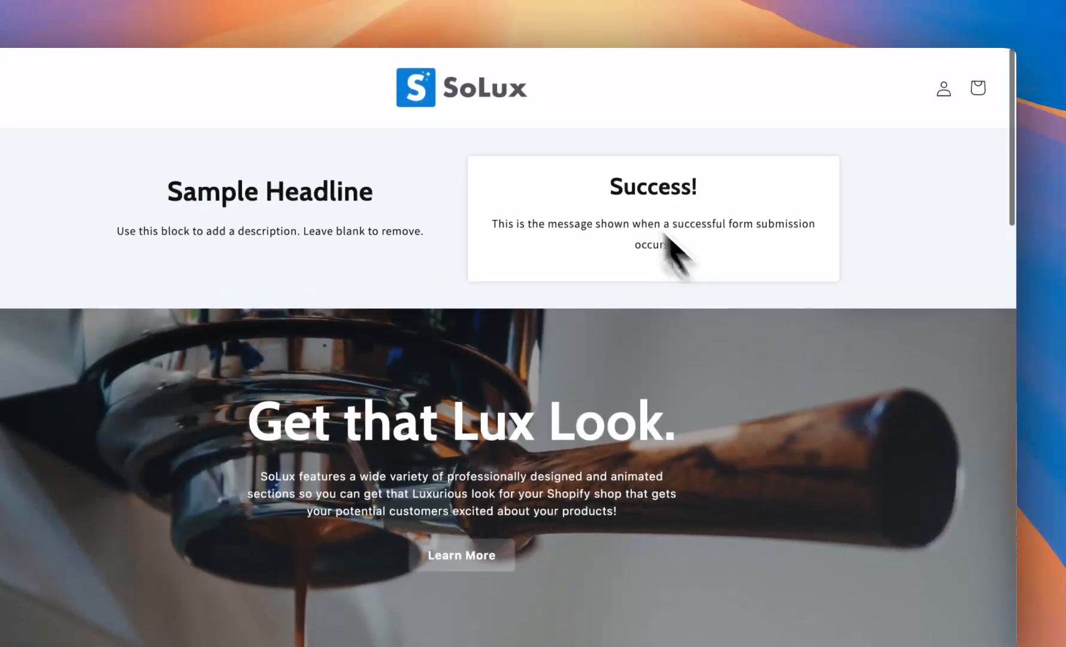